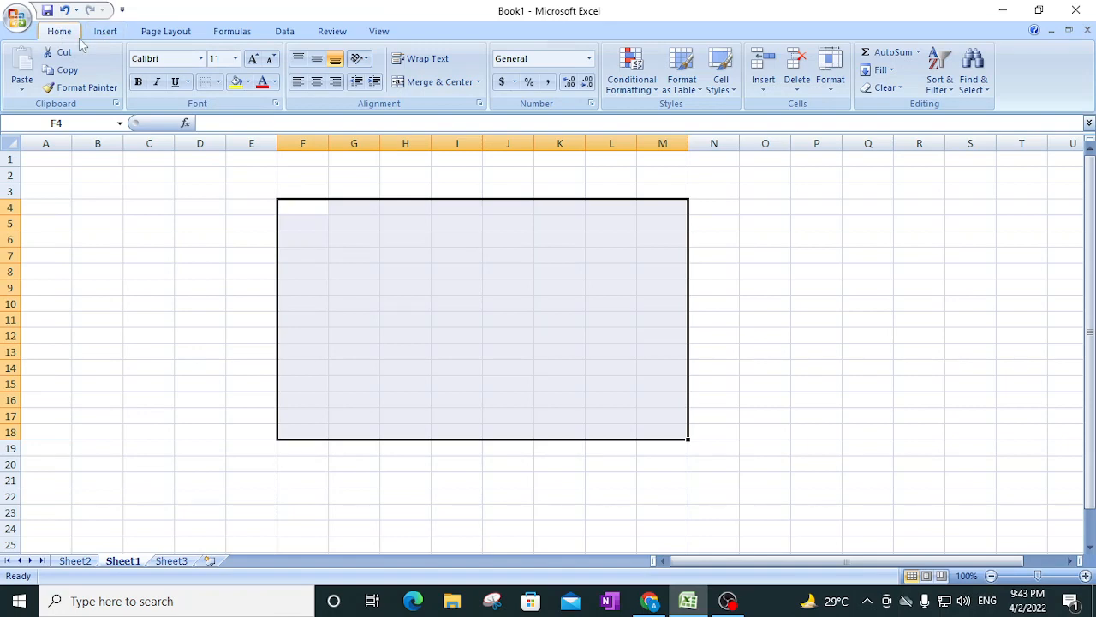
# - Apply all borders to the selected range F4:M18 and clear them again with No Border
pyautogui.click(217, 86)
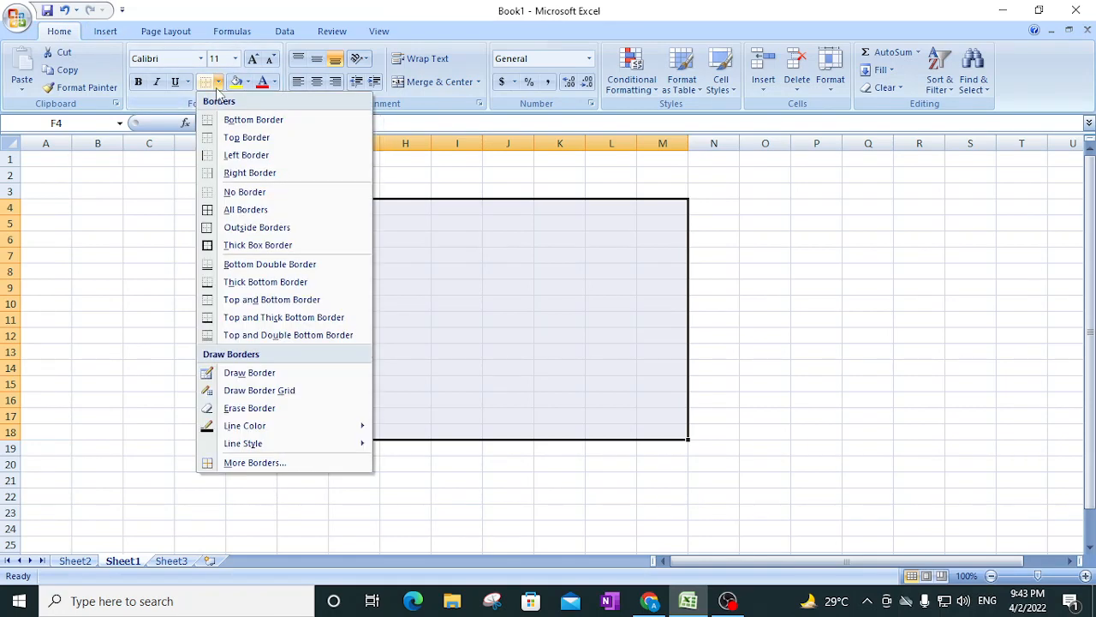
pyautogui.click(231, 213)
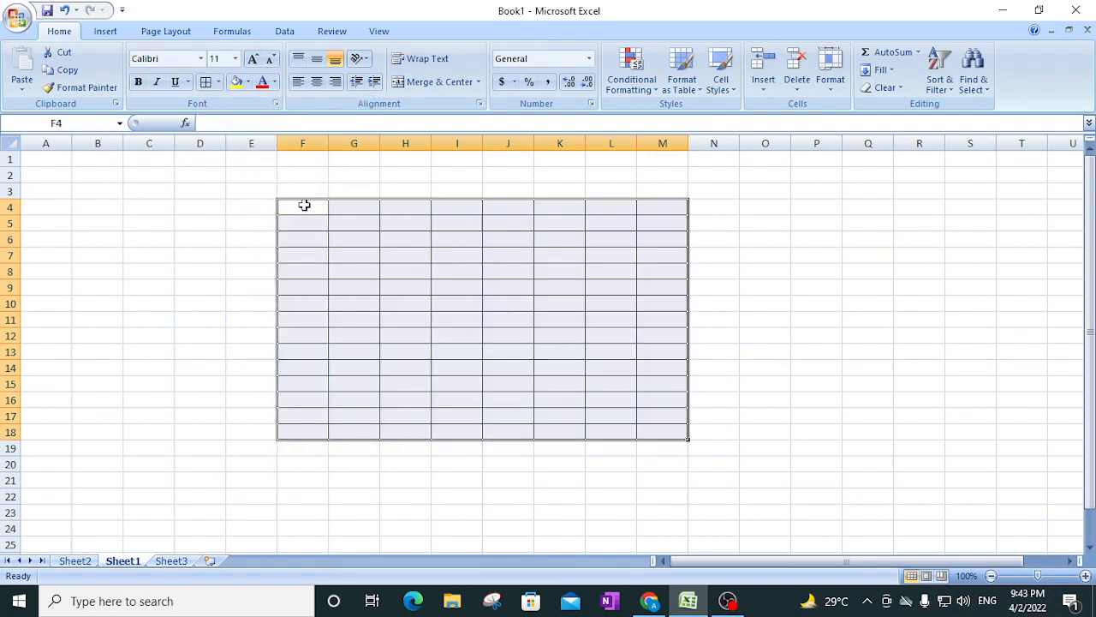
pyautogui.moveTo(303, 205); pyautogui.dragTo(673, 436)
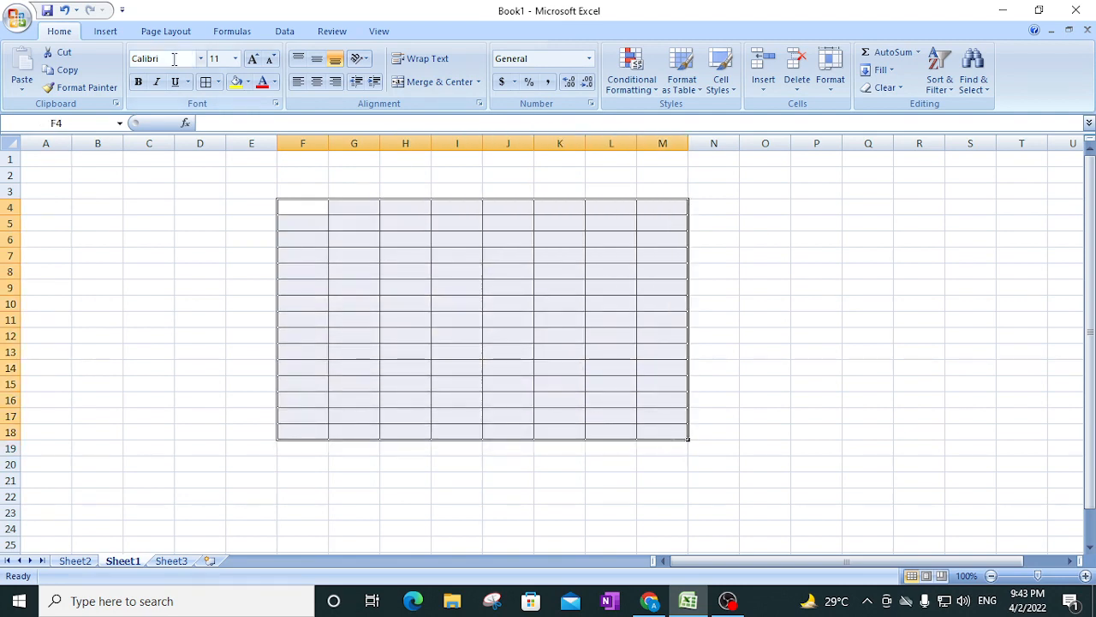
pyautogui.click(221, 83)
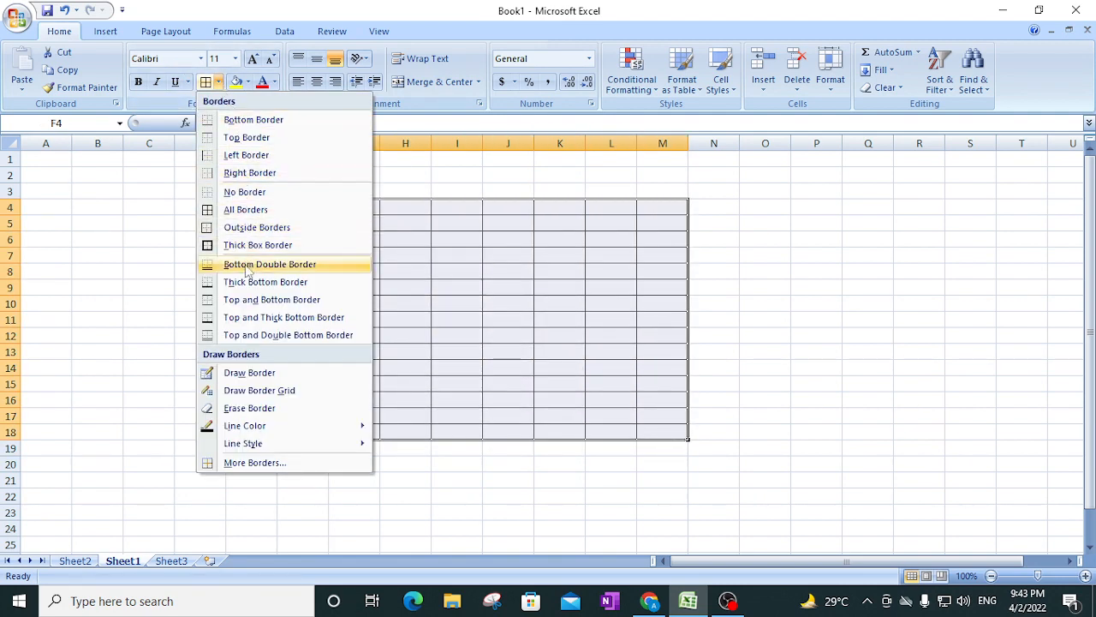
pyautogui.click(246, 194)
pyautogui.click(396, 248)
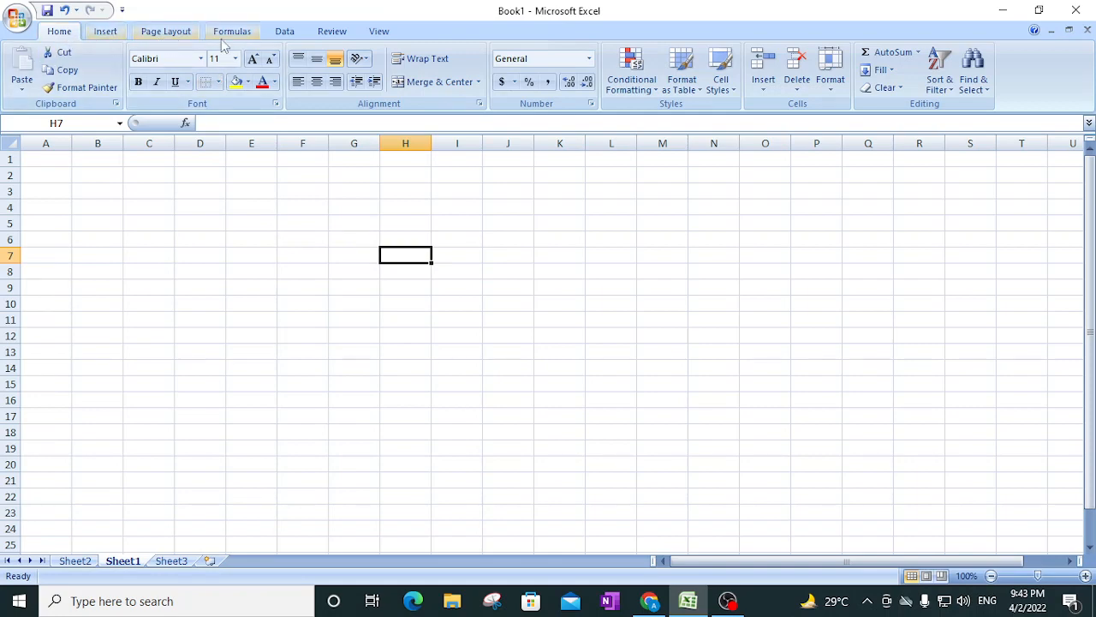
pyautogui.click(104, 36)
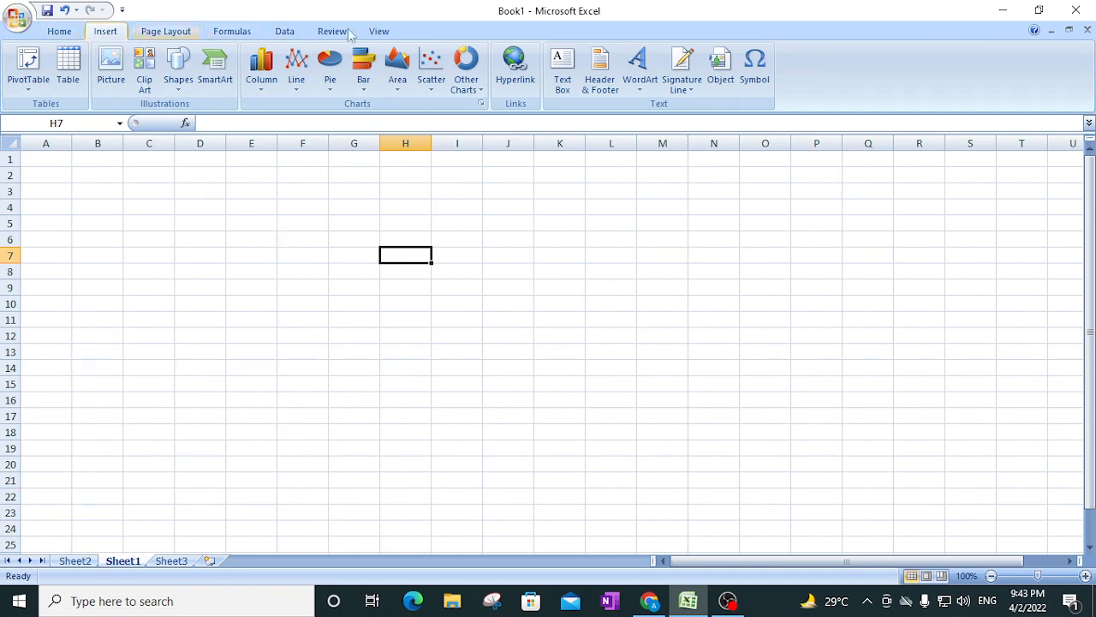
pyautogui.click(517, 66)
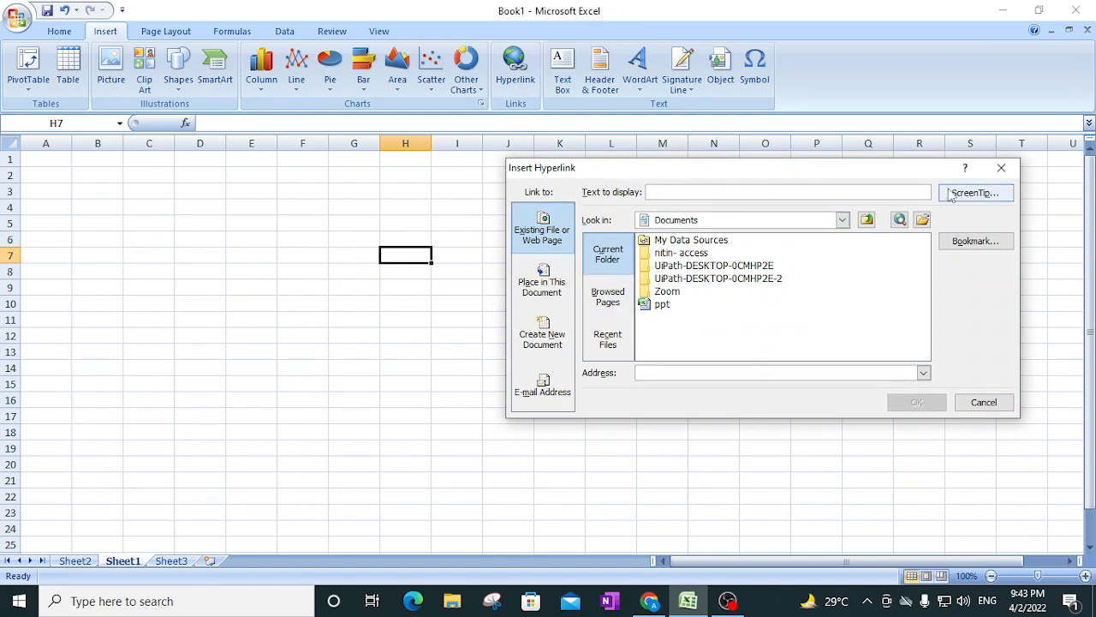
pyautogui.click(1001, 168)
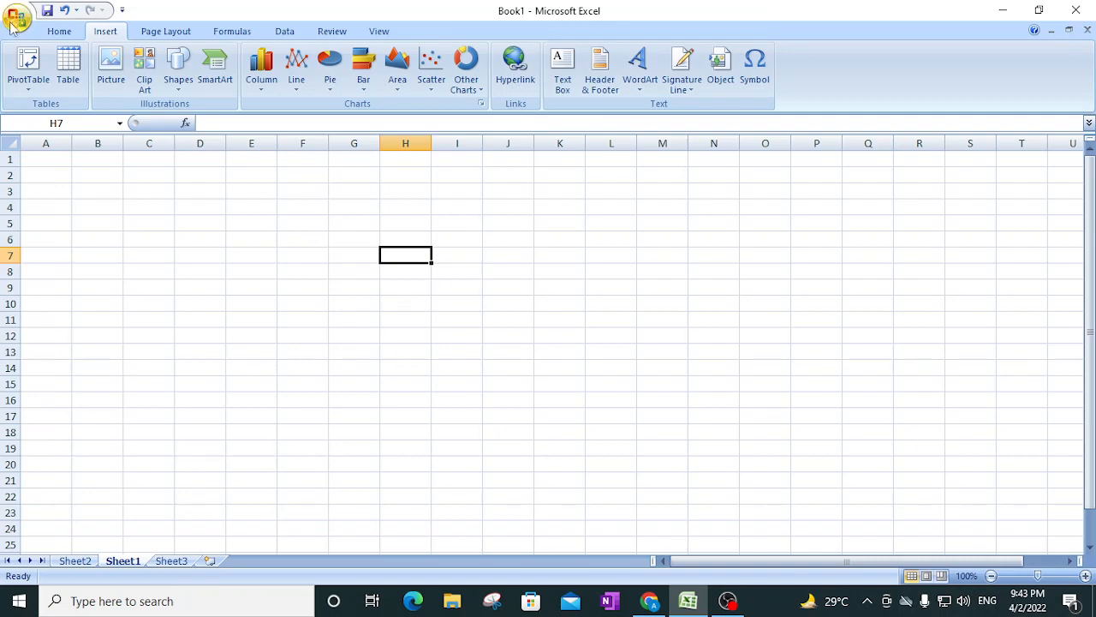
pyautogui.click(59, 32)
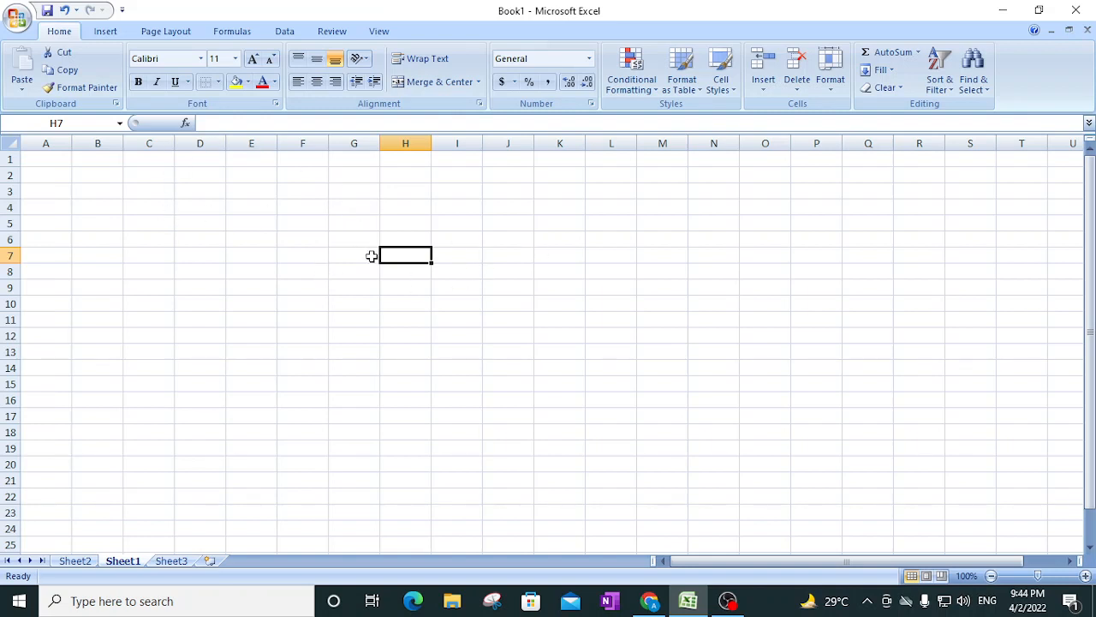
# - Apply all borders to the cell range H5:N18
pyautogui.moveTo(394, 225); pyautogui.dragTo(697, 439)
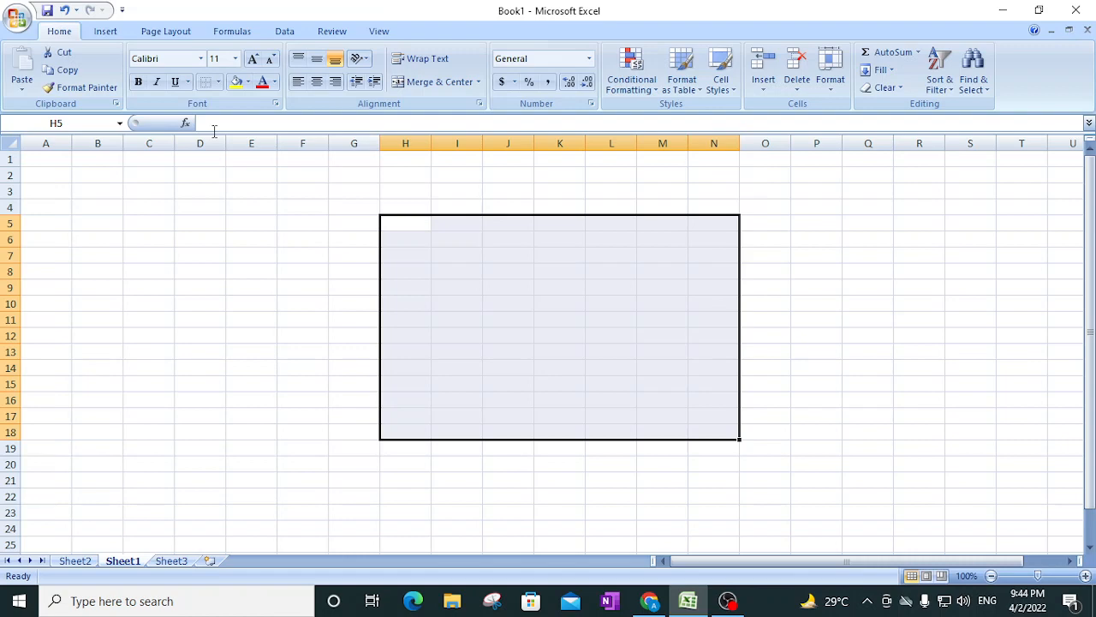
pyautogui.press('alt')
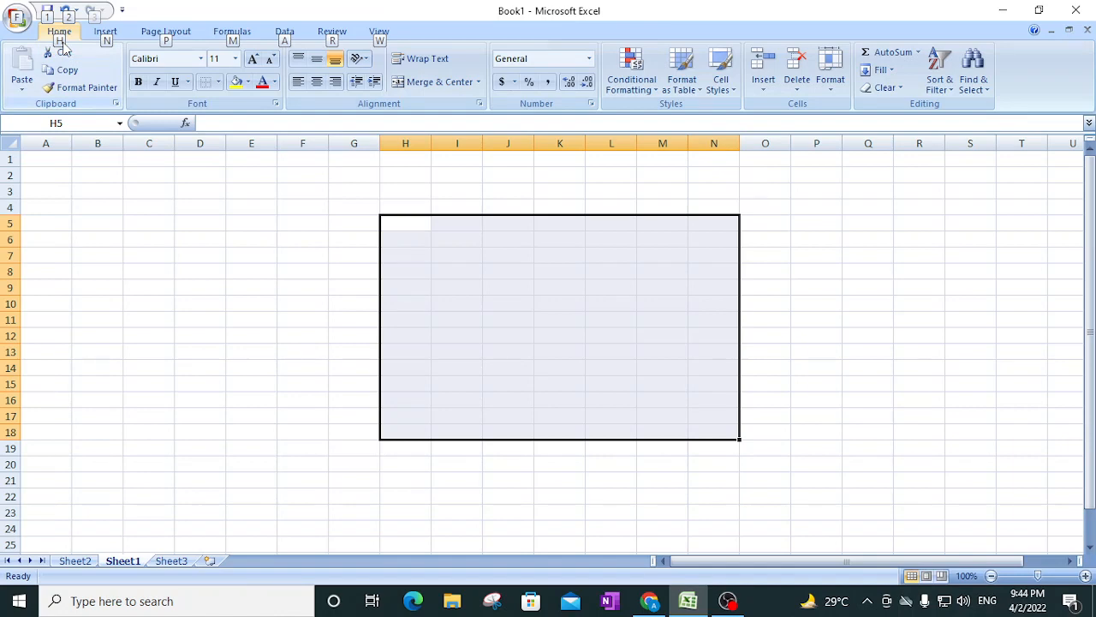
pyautogui.press('h')
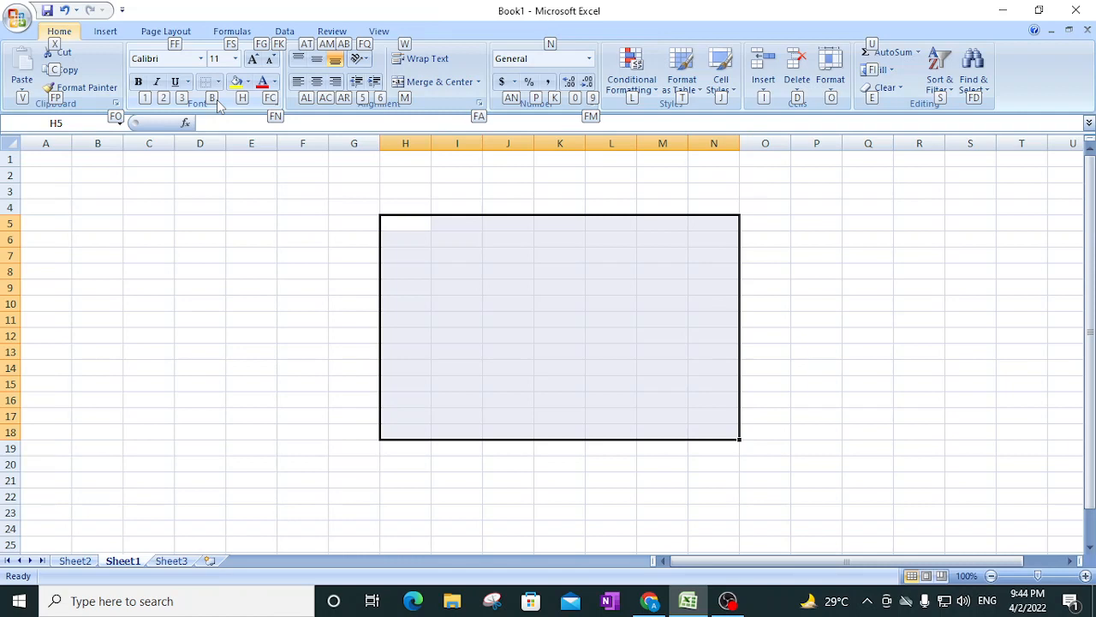
pyautogui.press('b')
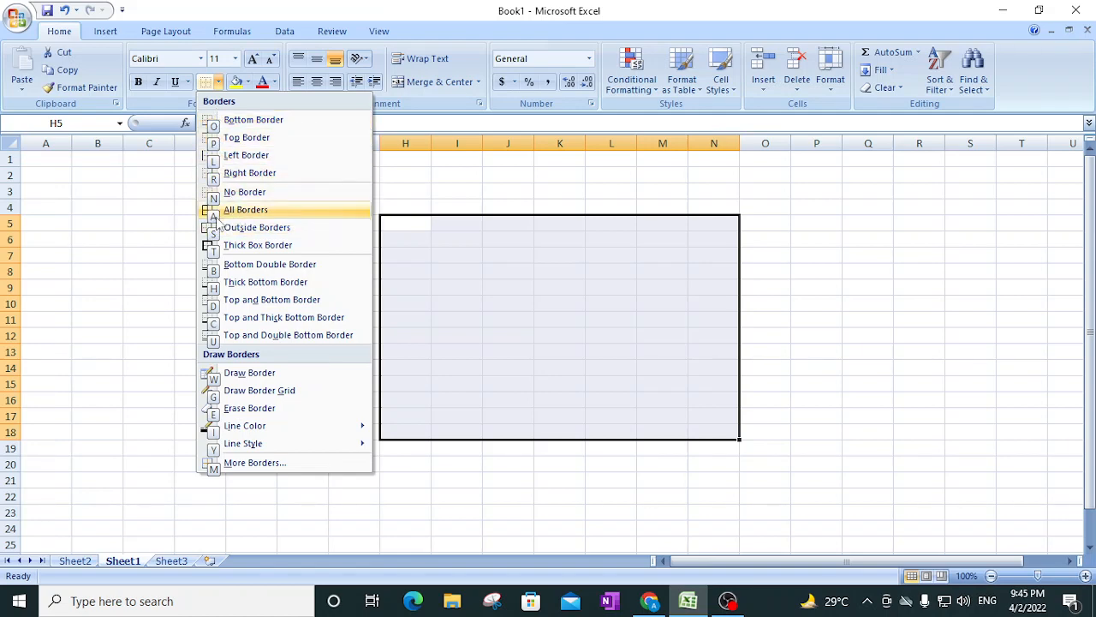
pyautogui.click(216, 214)
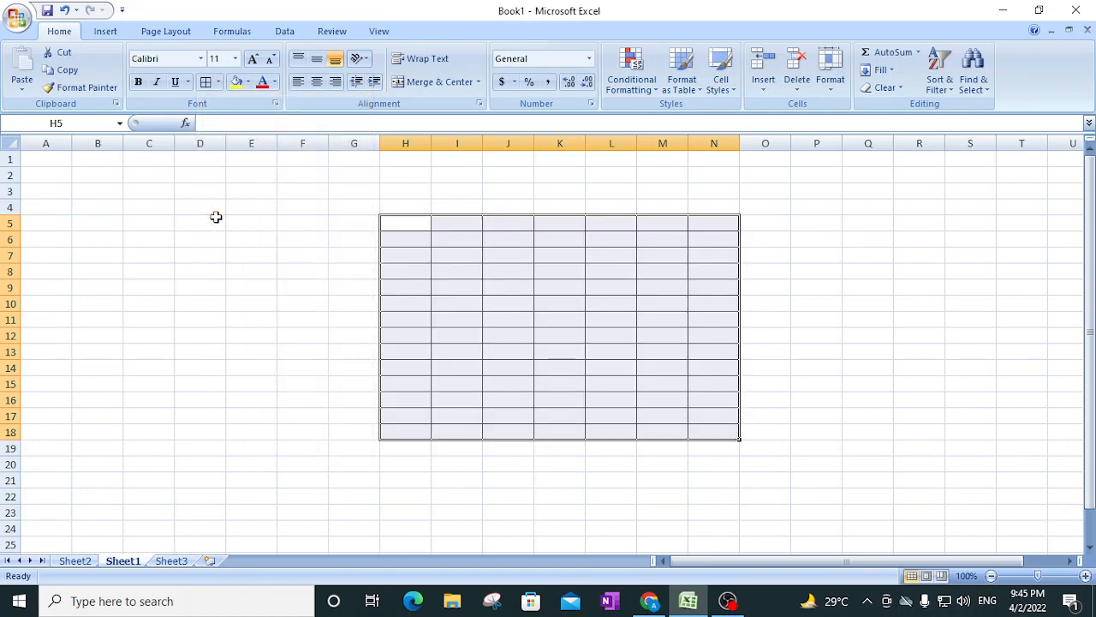
# - Enter the label "Border" in cell B7
pyautogui.click(117, 253)
pyautogui.write('Border')
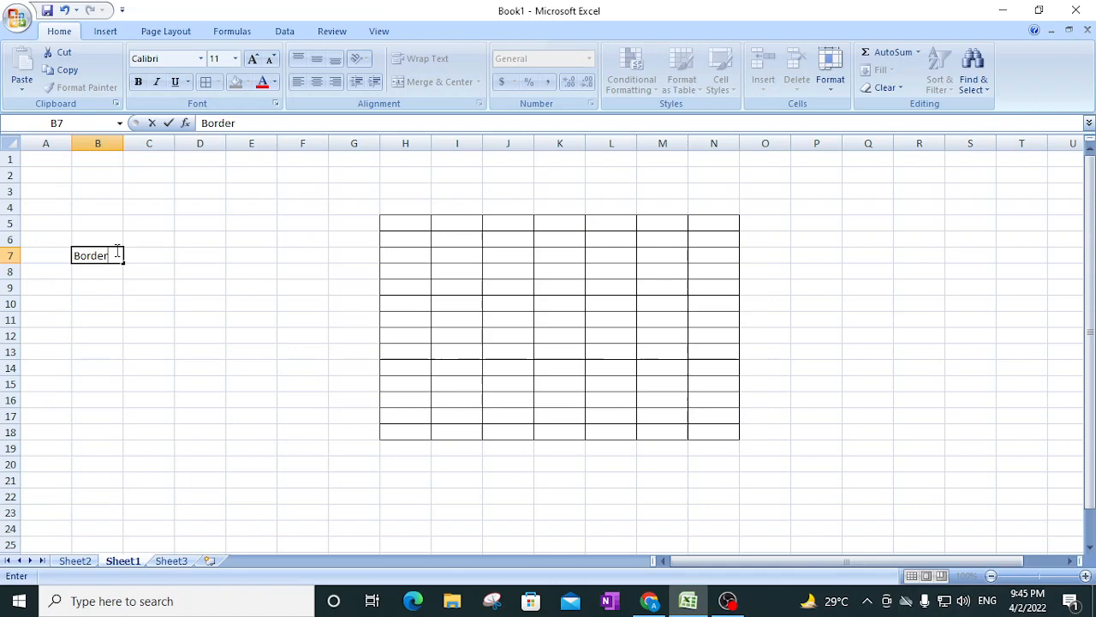
pyautogui.press('Left')
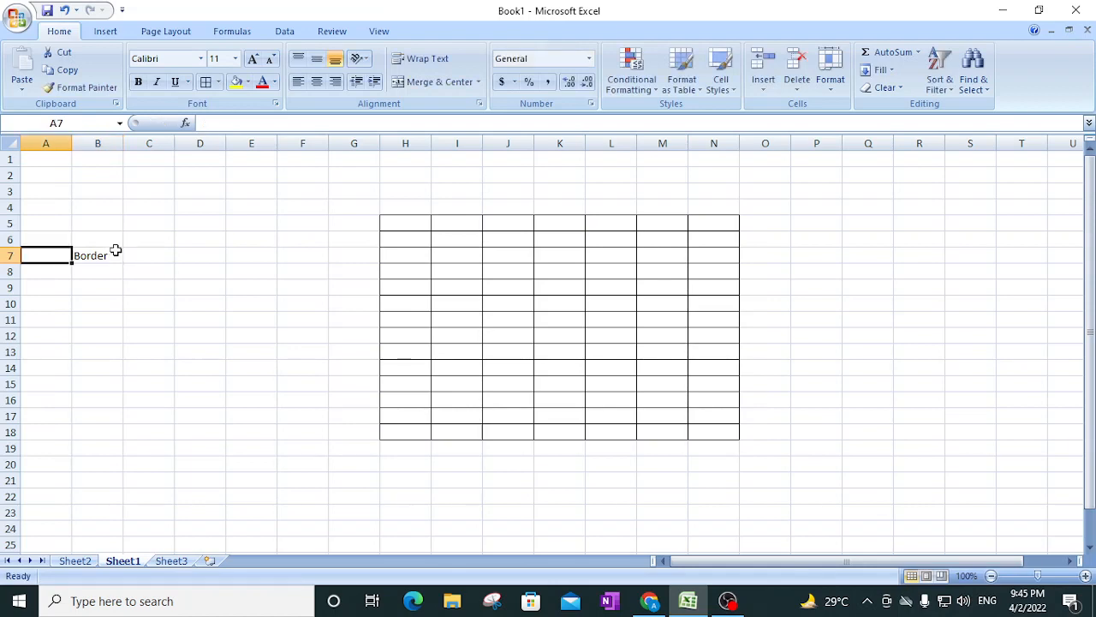
pyautogui.click(116, 250)
pyautogui.doubleClick(116, 250)
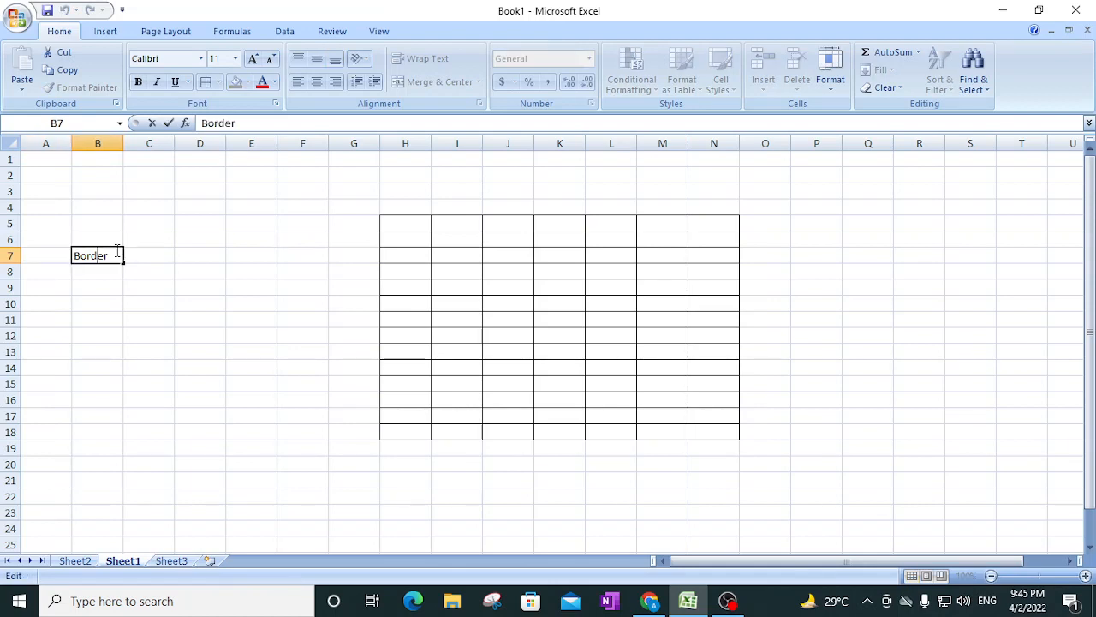
pyautogui.write('All')
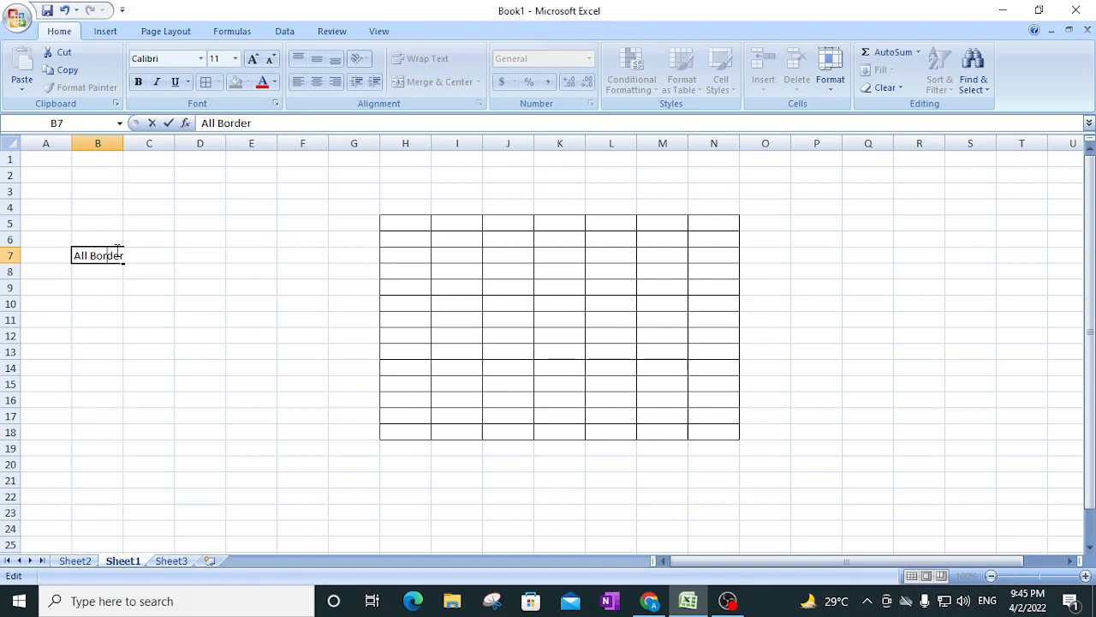
pyautogui.press('Escape')
# - Enter "Alt+H+B+A" in cell C7 and fit column C's width to its content
pyautogui.press('Right')
pyautogui.write('A')
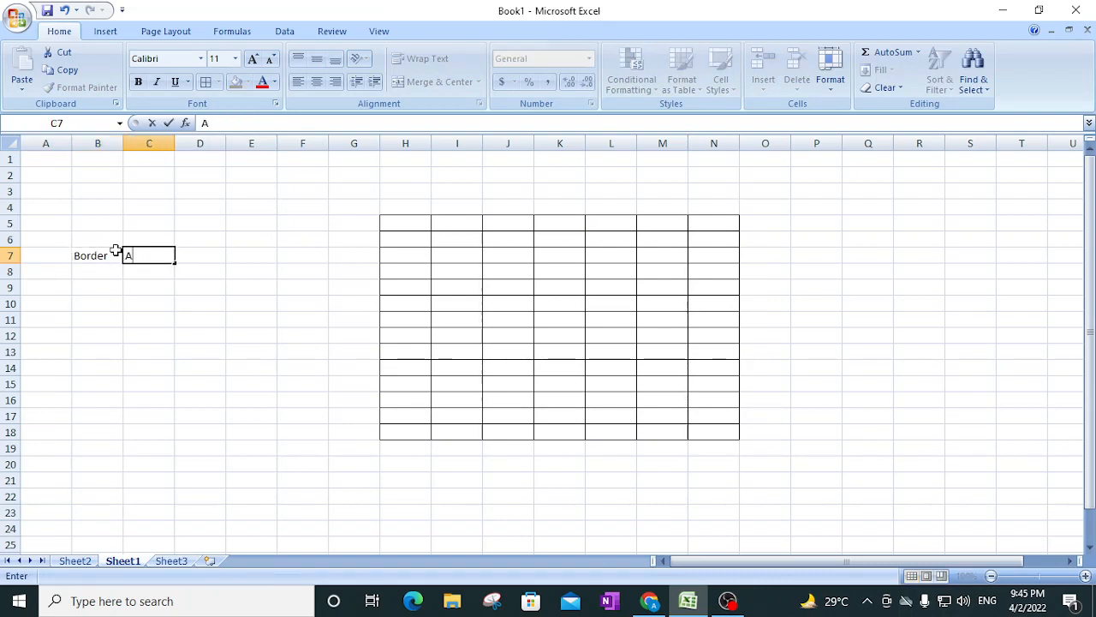
pyautogui.write('lt+H+B+A')
pyautogui.press('Return')
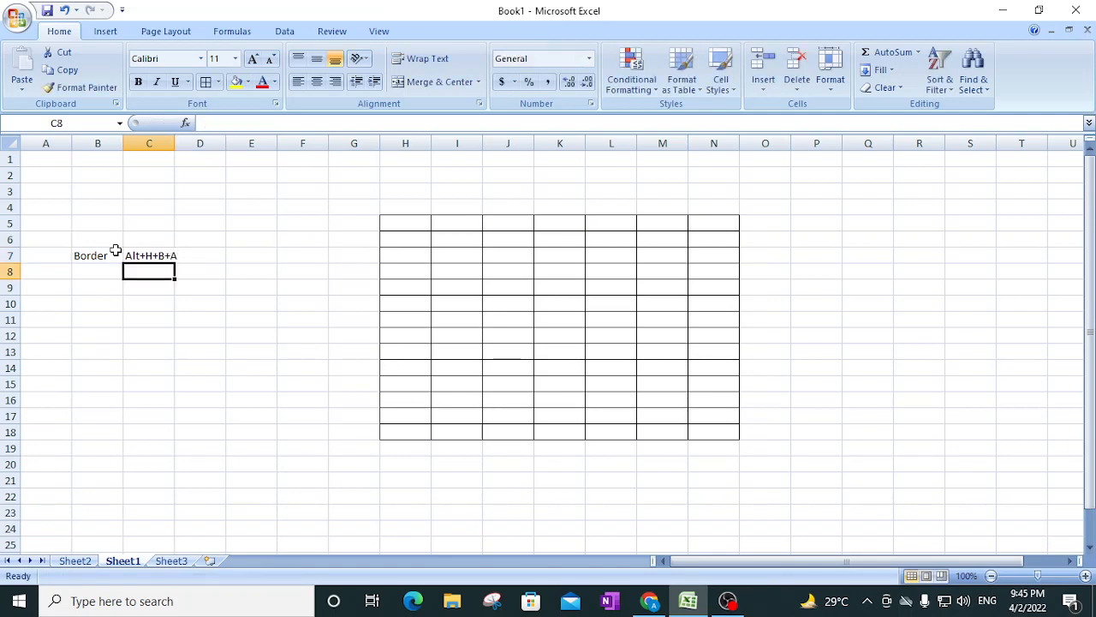
pyautogui.press('Up')
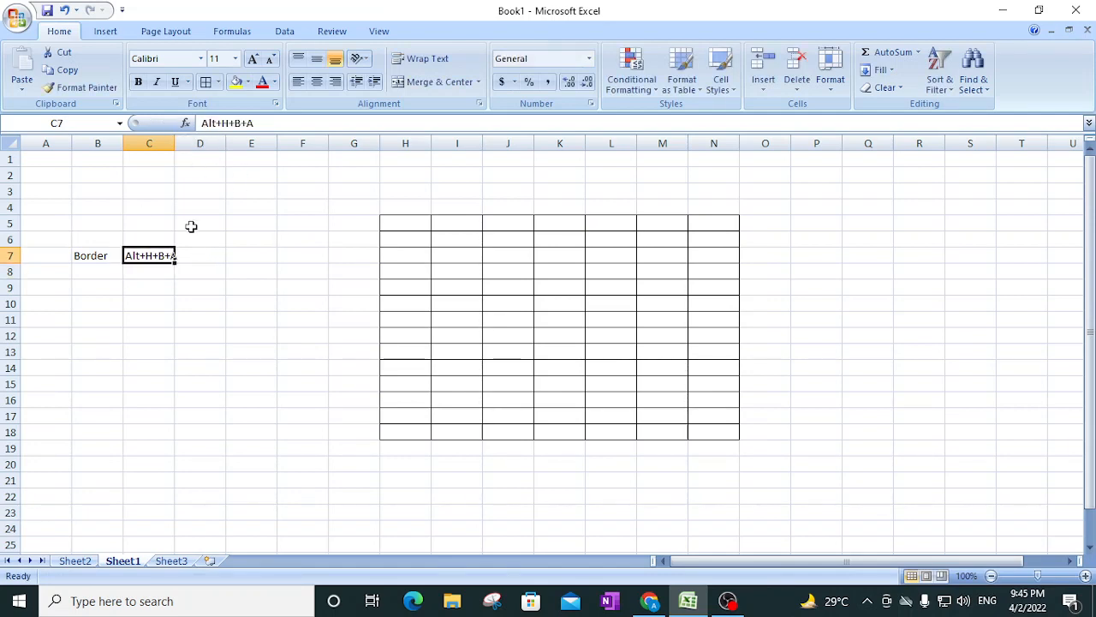
pyautogui.doubleClick(177, 141)
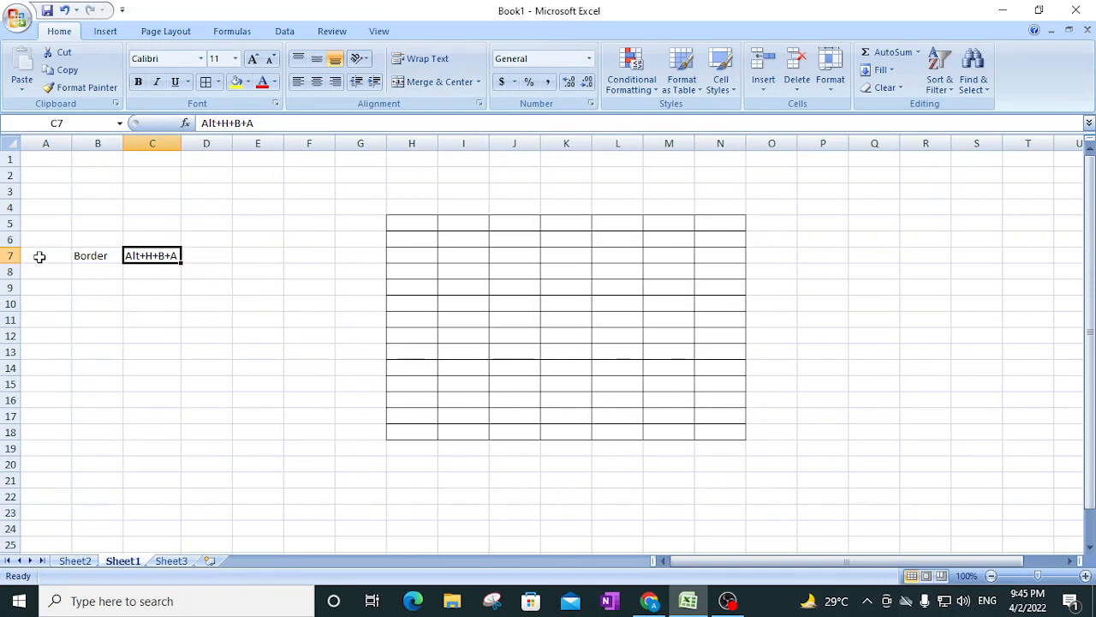
# - Copy the shortcut text from C7 into C8 and change the copy to "Alt+H+B+N"
pyautogui.hotkey('ctrl', 'c')
pyautogui.click(142, 271)
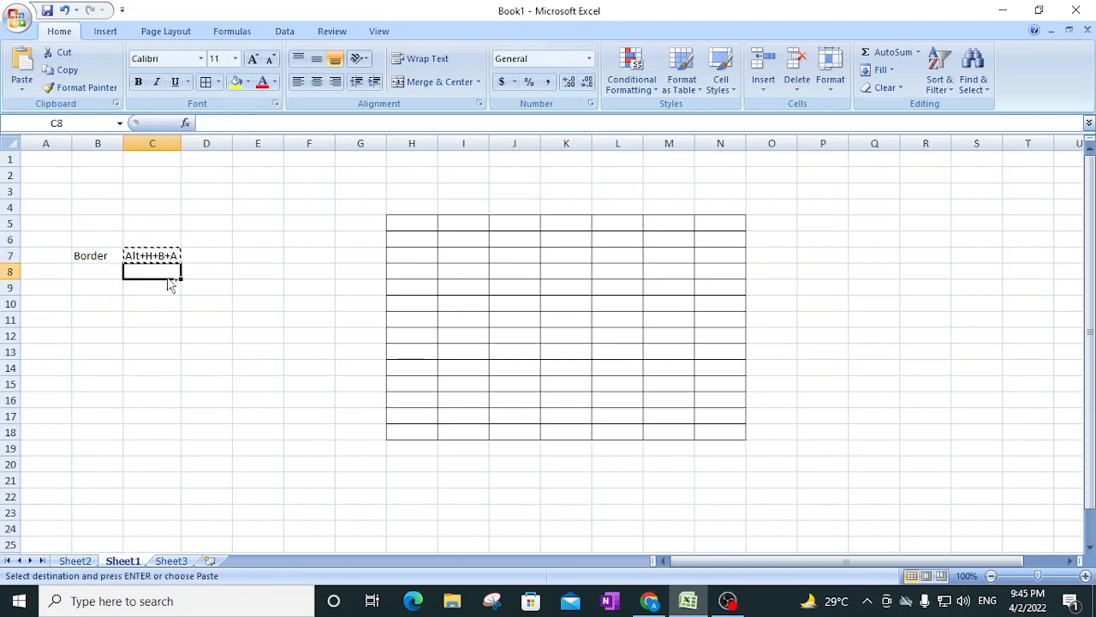
pyautogui.hotkey('ctrl', 'v')
pyautogui.moveTo(246, 125); pyautogui.dragTo(270, 129)
pyautogui.write('N')
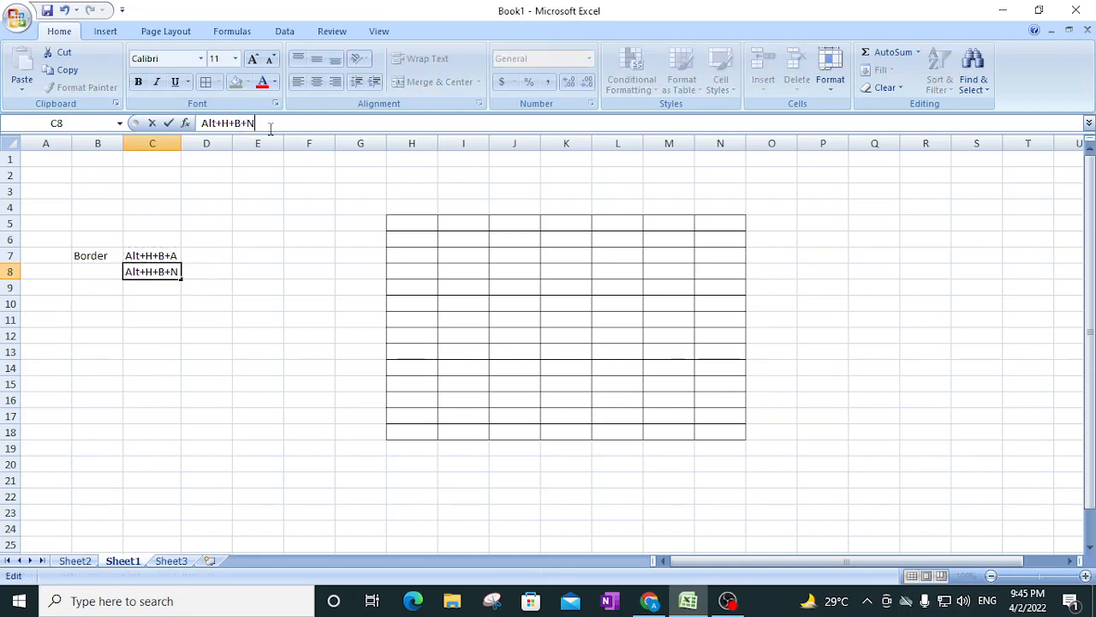
pyautogui.press('Return')
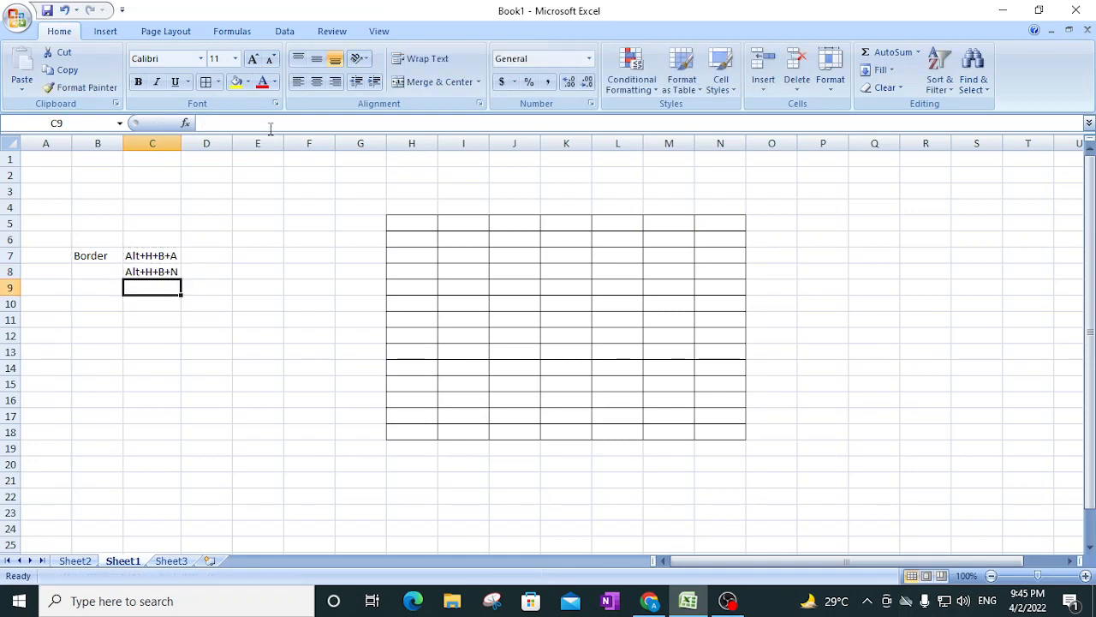
# - Enter the label "No border" in cell B8 and fit column B's width to its content
pyautogui.click(94, 272)
pyautogui.write('No')
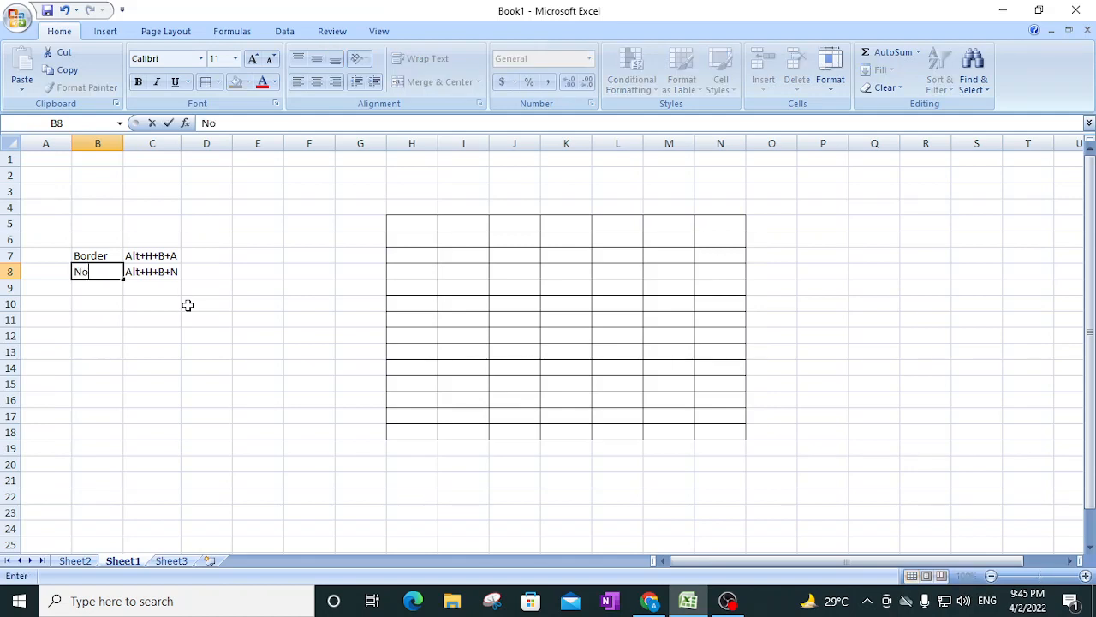
pyautogui.write(' border')
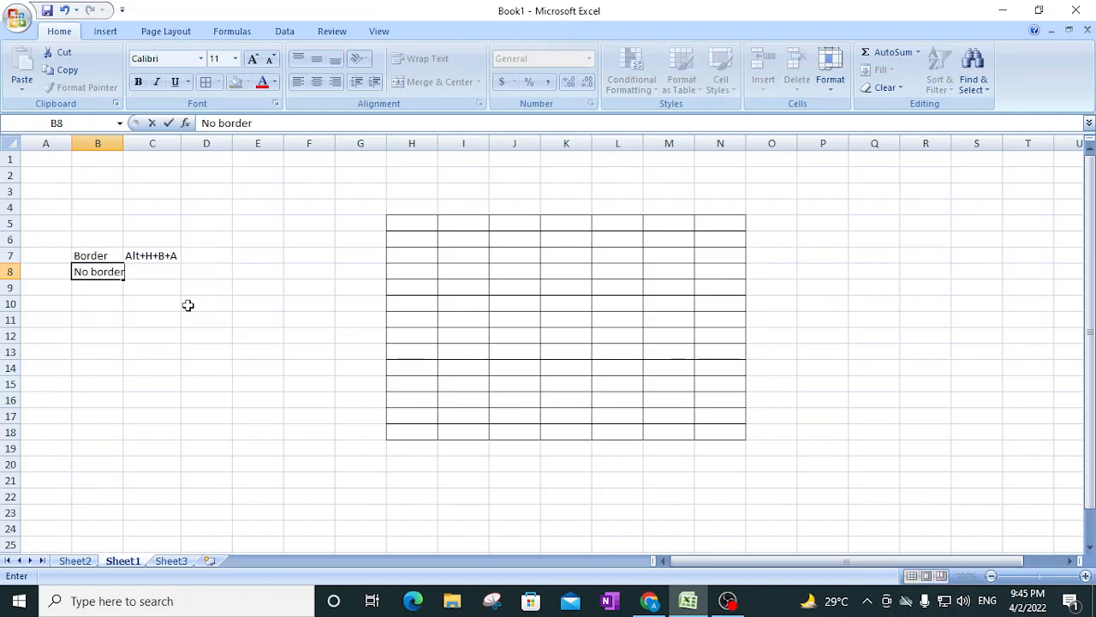
pyautogui.press('Return')
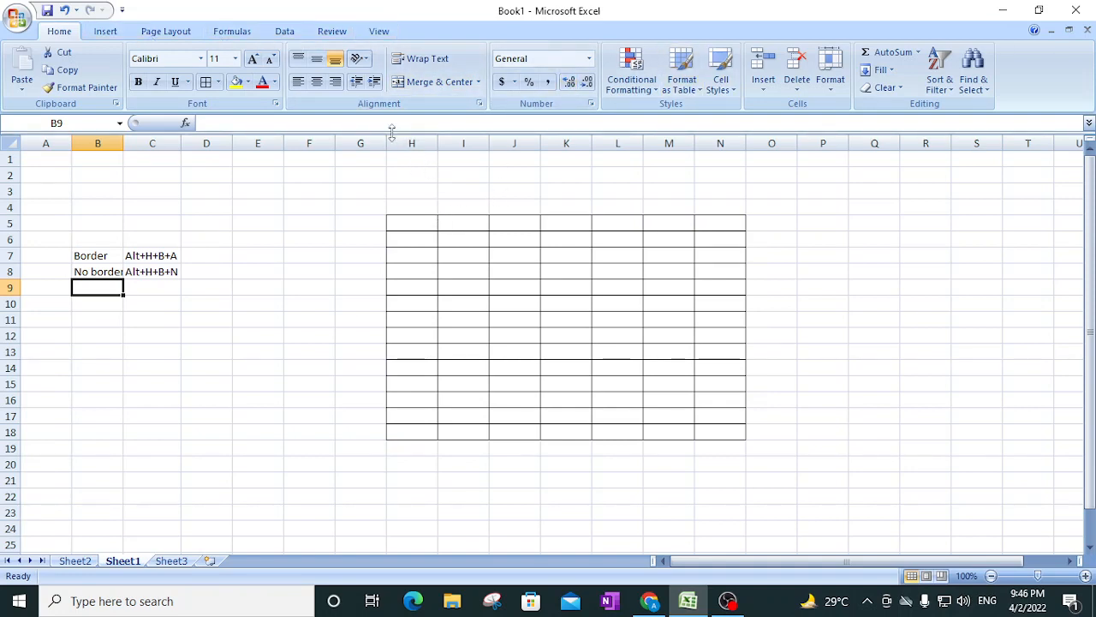
pyautogui.doubleClick(124, 142)
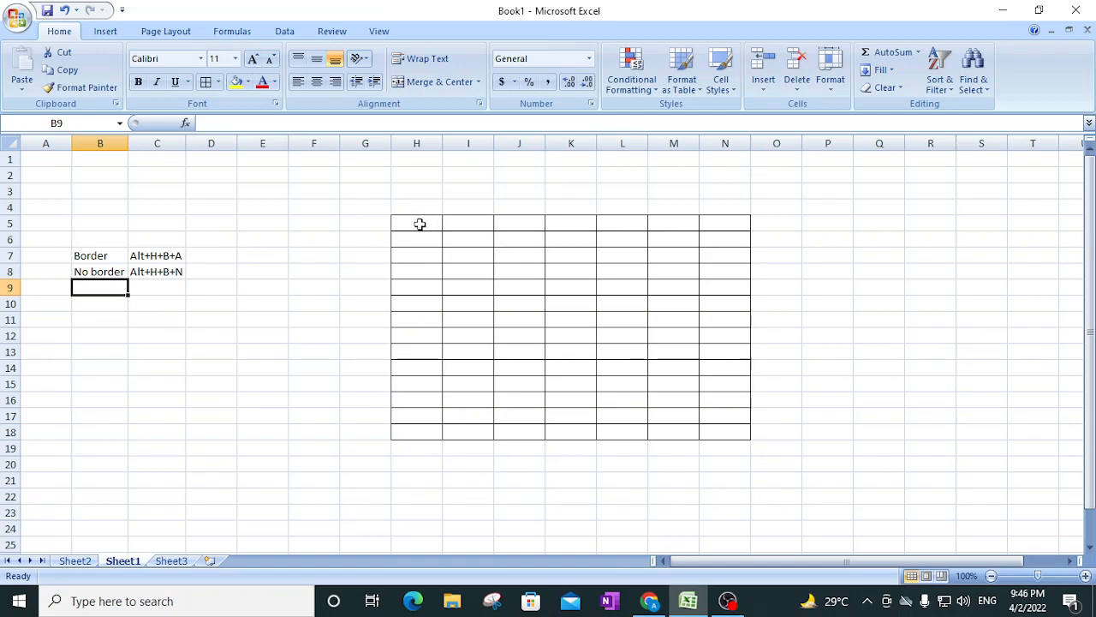
# - Apply all borders to the cell range P6:S16
pyautogui.moveTo(421, 226); pyautogui.dragTo(732, 431)
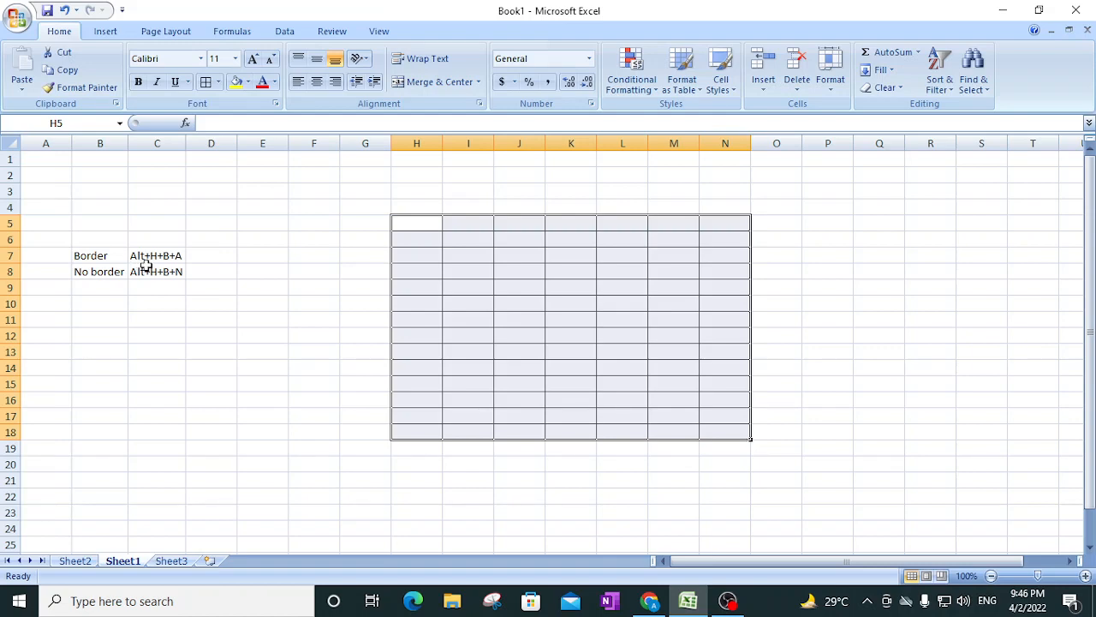
pyautogui.moveTo(841, 245); pyautogui.dragTo(969, 399)
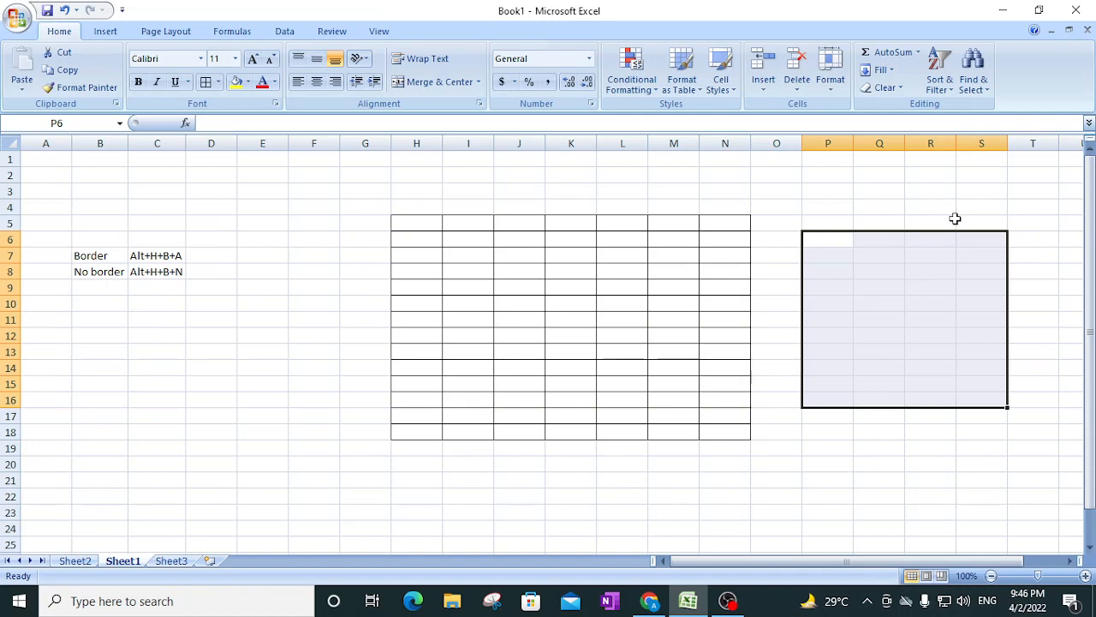
pyautogui.hotkey('alt', 'h')
pyautogui.press('b')
pyautogui.press('a')
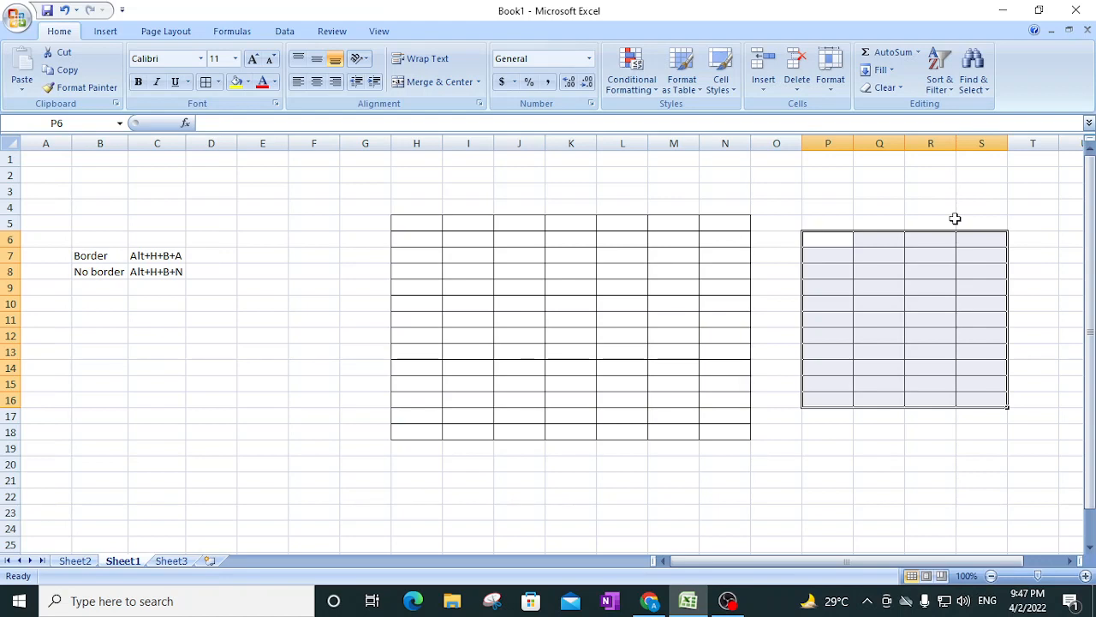
# - Remove all borders from the selected range P6:S16
pyautogui.hotkey('alt', 'h')
pyautogui.press('b')
pyautogui.press('n')
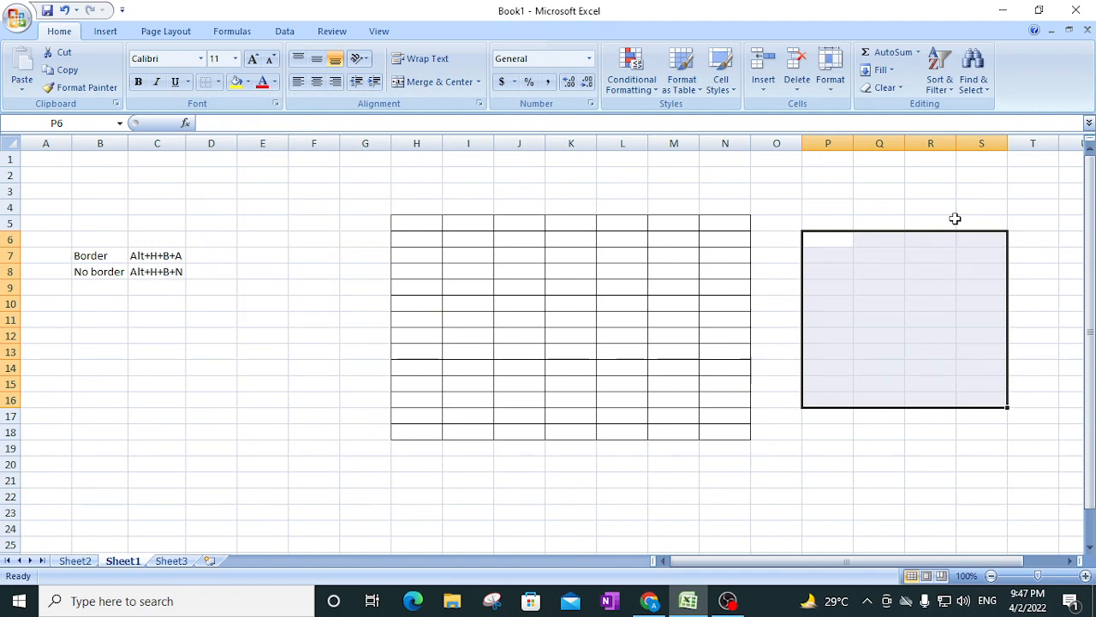
# - Apply a Thick Box Border around the range P6:S16 and deselect the range
pyautogui.hotkey('alt', 'h')
pyautogui.press('b')
pyautogui.press('a')
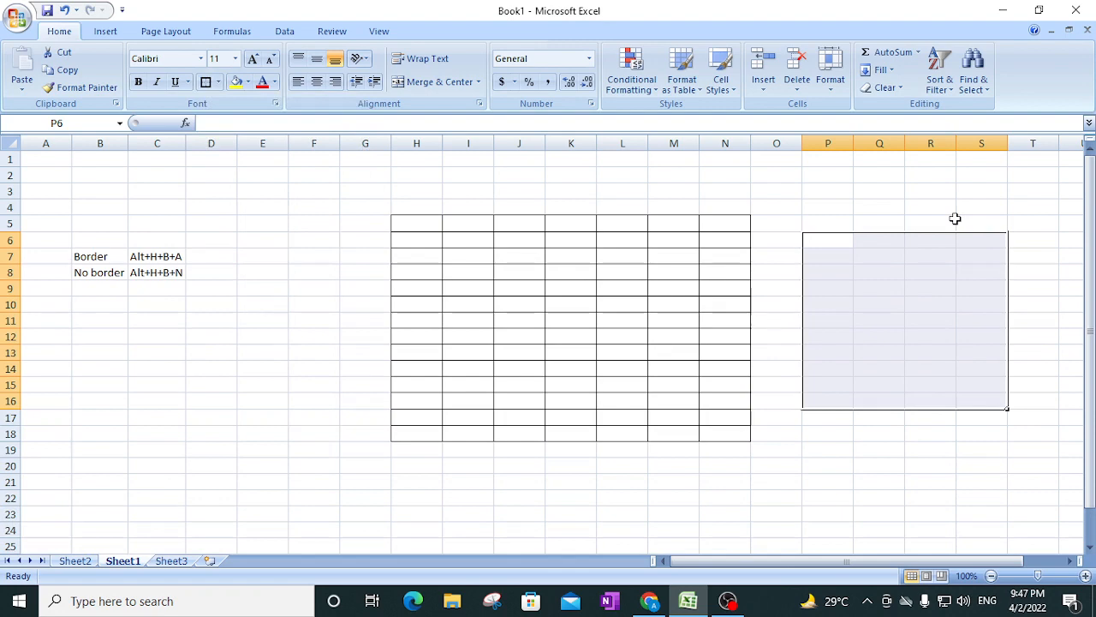
pyautogui.click(951, 400)
pyautogui.click(962, 319)
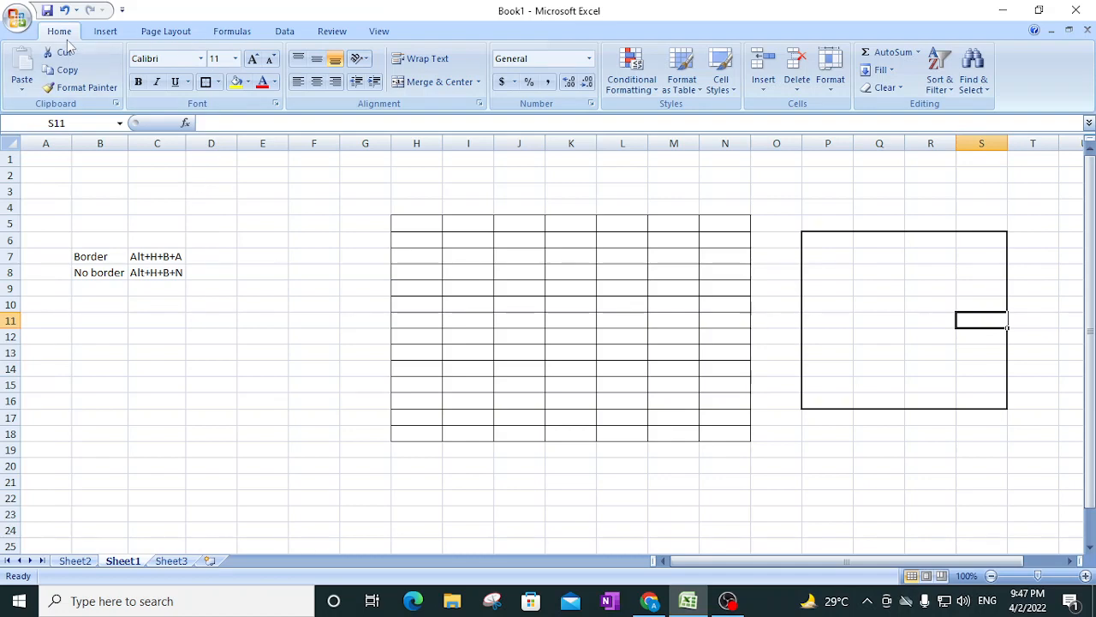
# - Insert a hyperlink in cell P3 that points to cell A1 of Sheet3 in this document
pyautogui.click(105, 34)
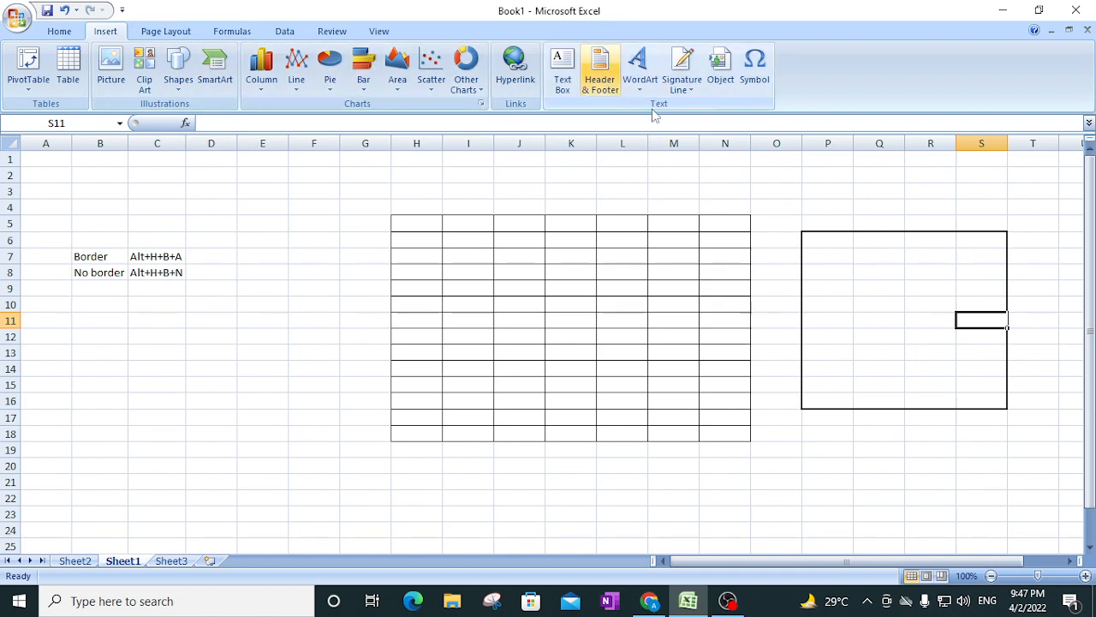
pyautogui.click(844, 193)
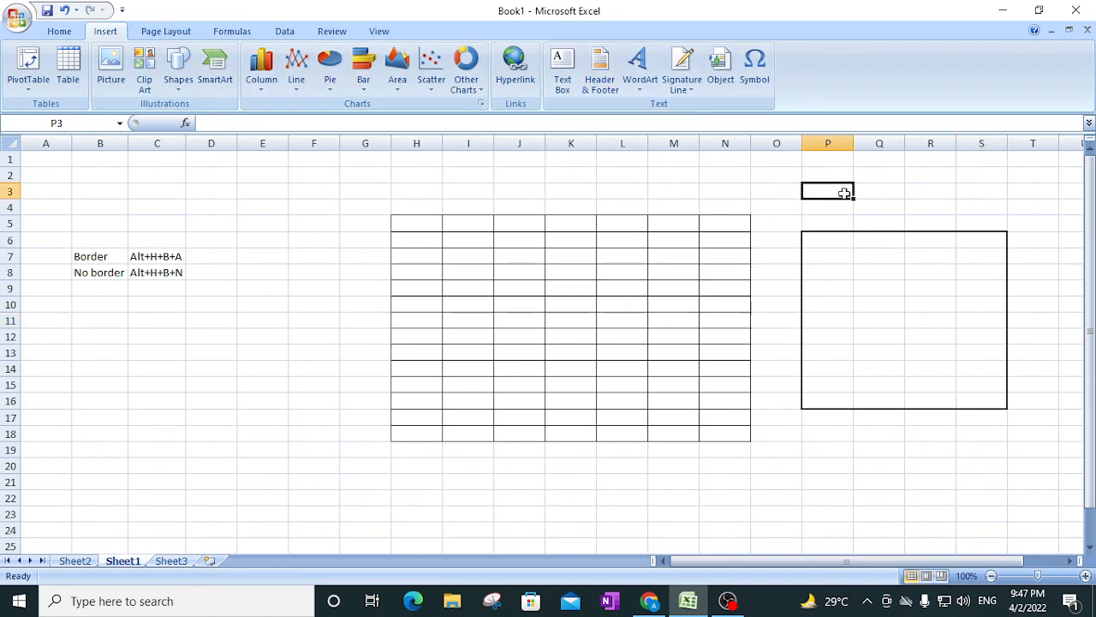
pyautogui.hotkey('ctrl', 'k')
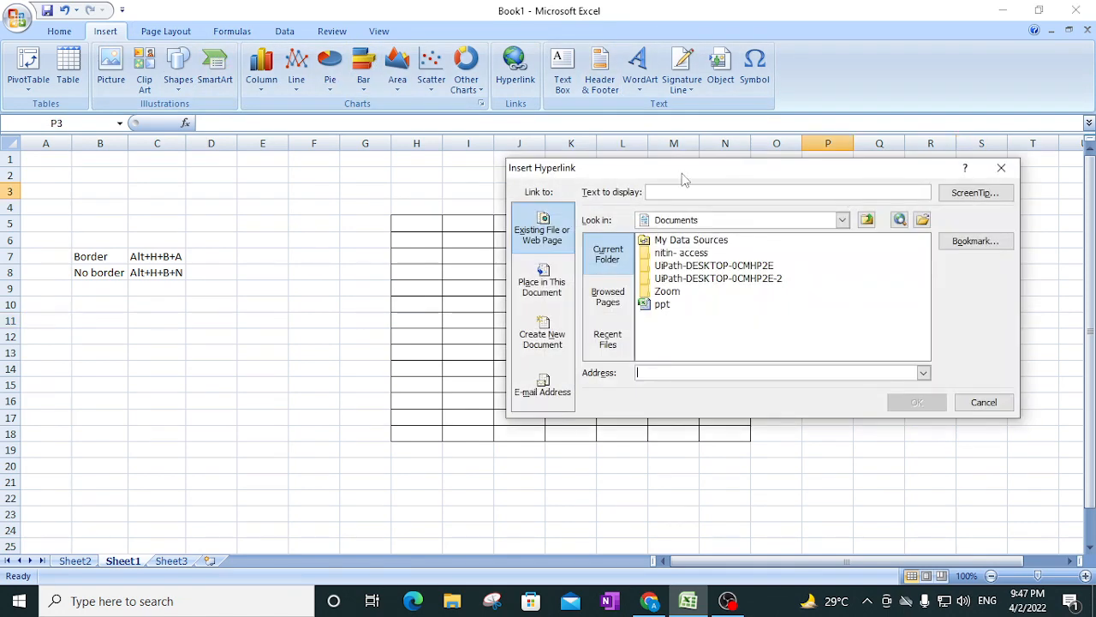
pyautogui.click(540, 278)
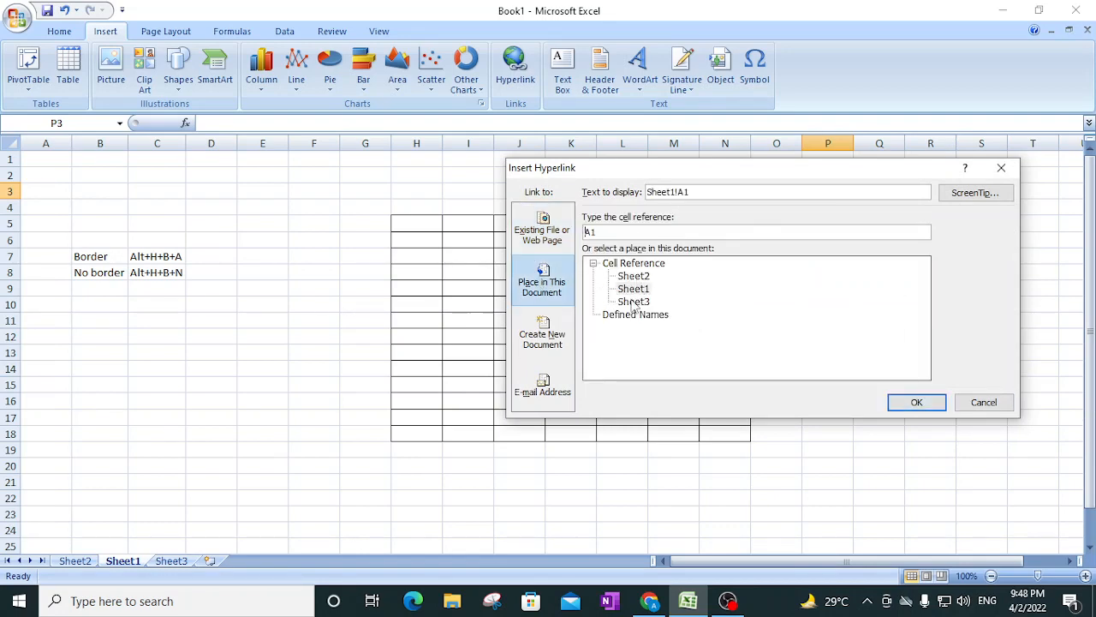
pyautogui.click(633, 301)
pyautogui.click(910, 401)
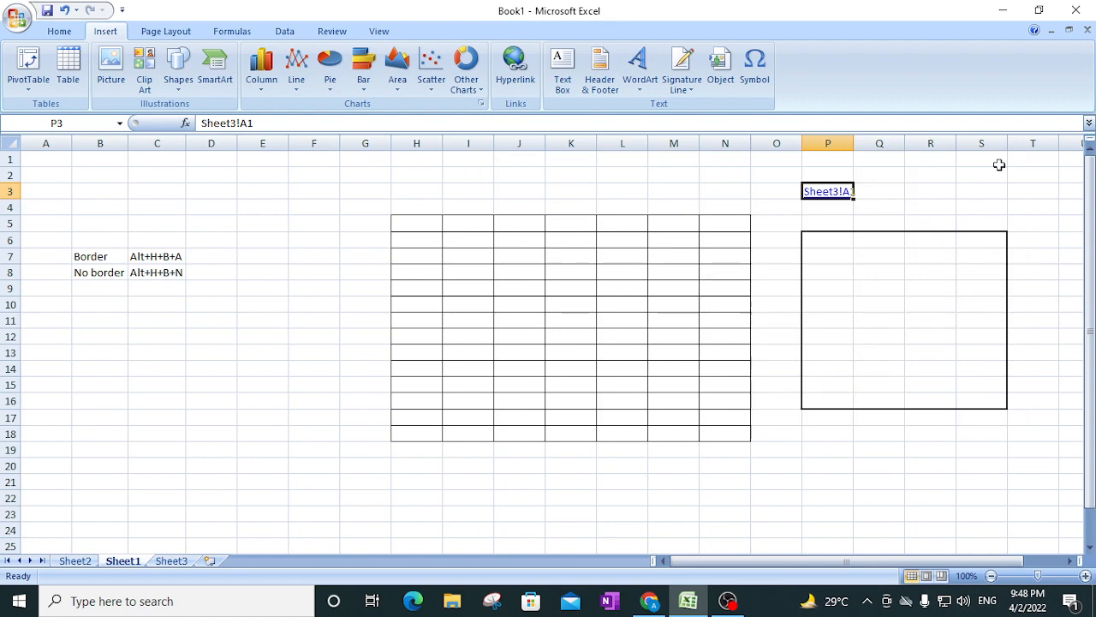
# - Follow the hyperlink in cell P3 to check its target and return to Sheet1
pyautogui.click(921, 206)
pyautogui.click(827, 200)
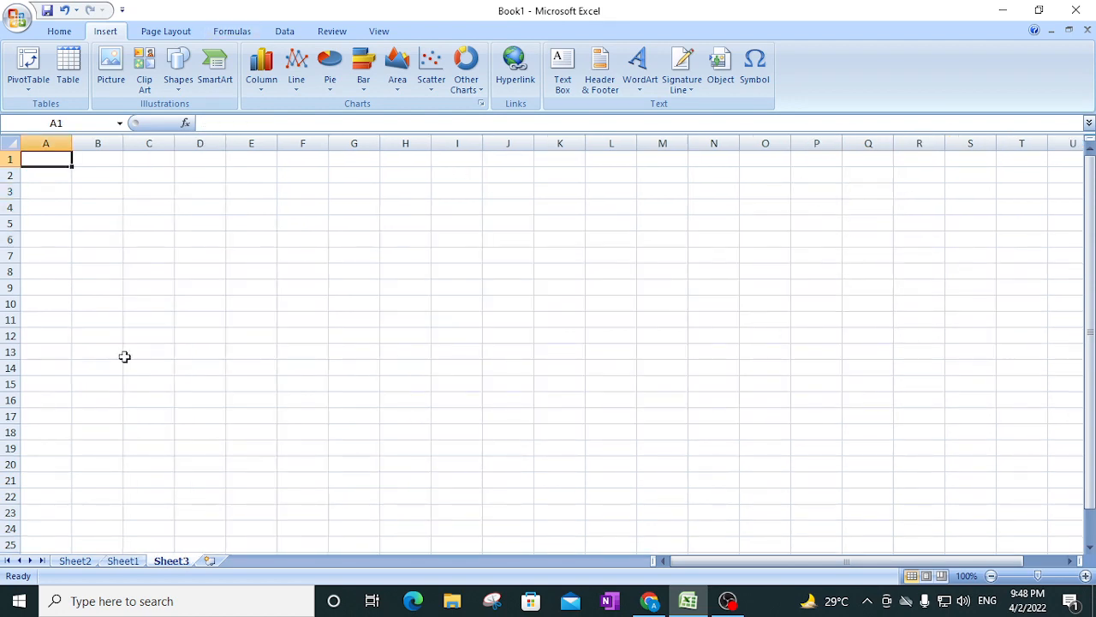
pyautogui.click(123, 560)
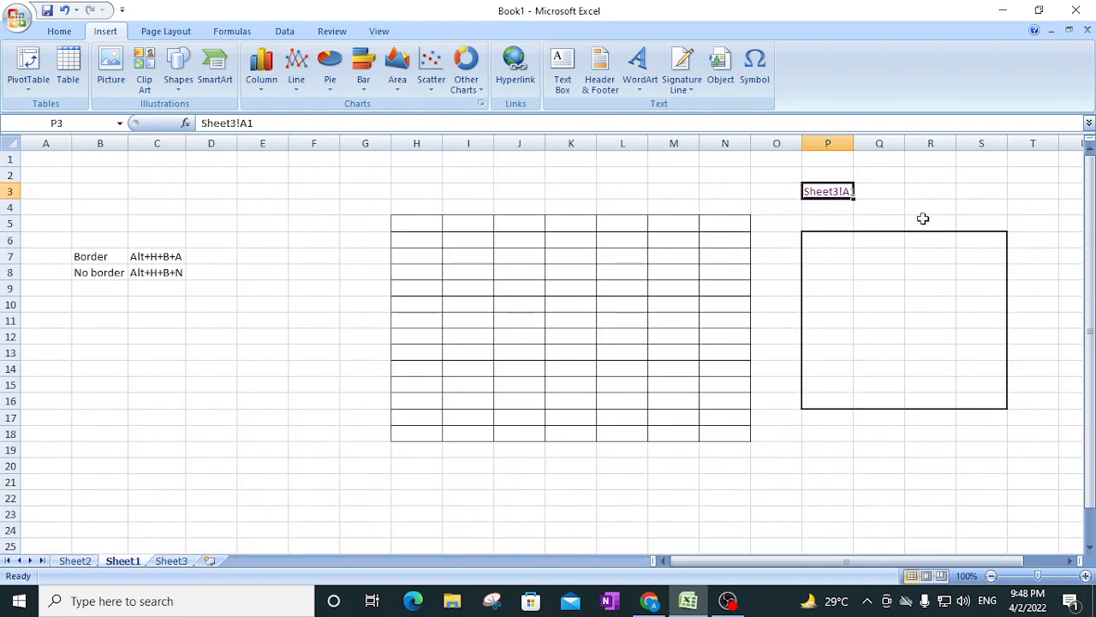
pyautogui.click(70, 35)
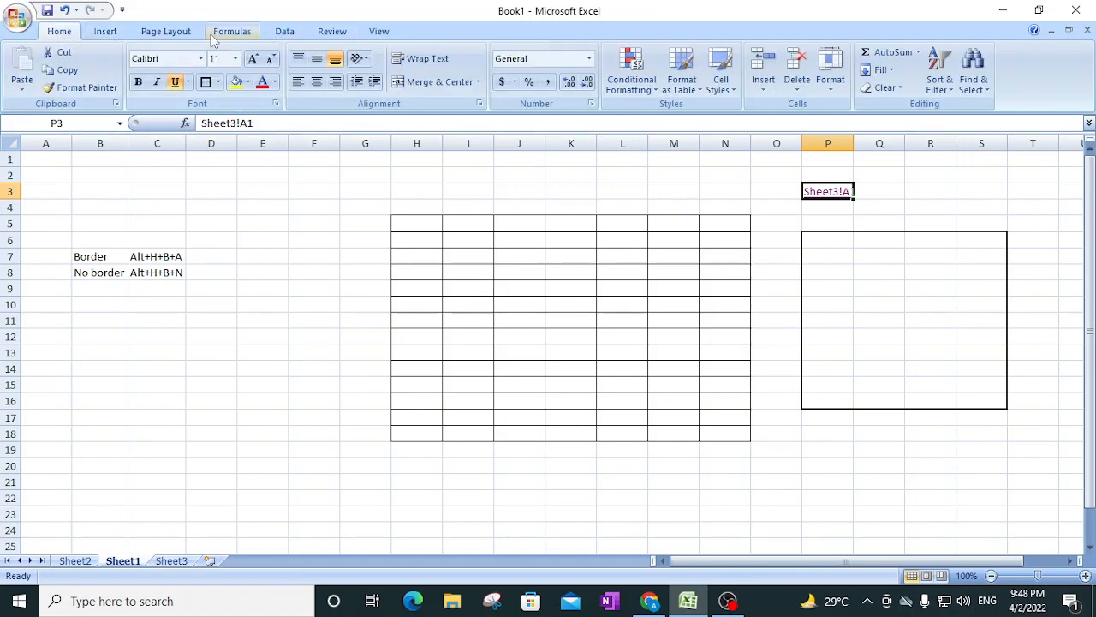
pyautogui.click(290, 36)
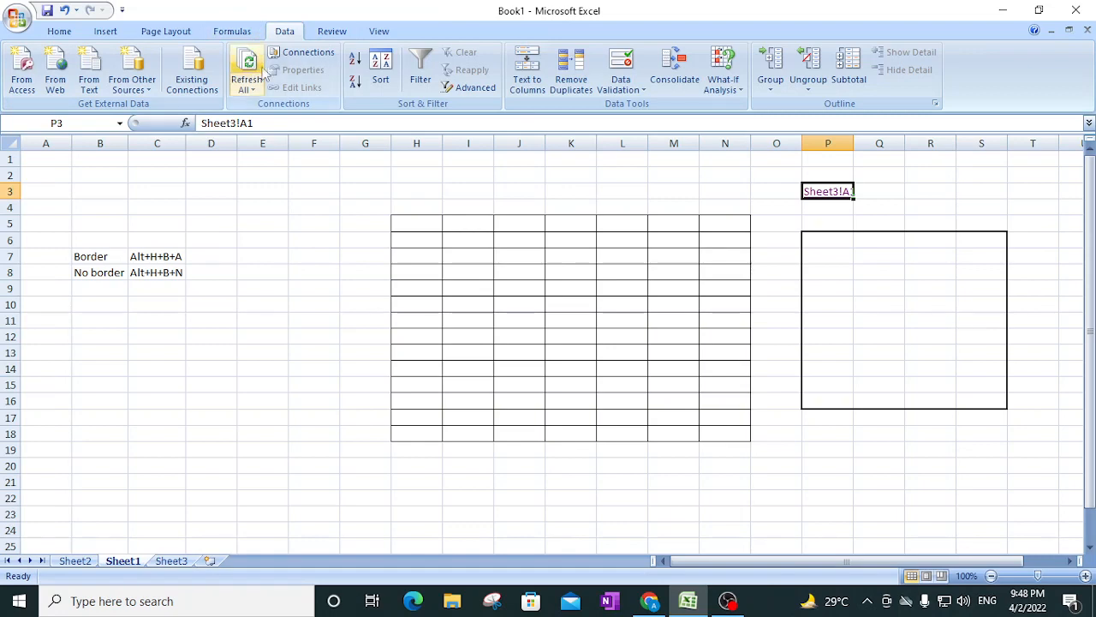
pyautogui.click(368, 34)
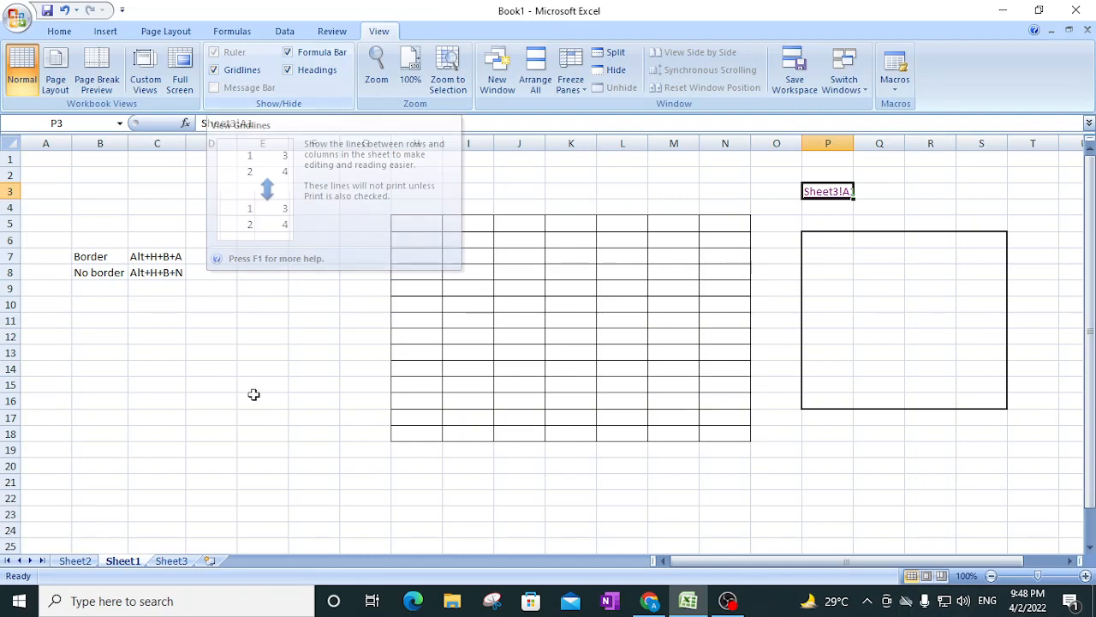
pyautogui.click(224, 219)
pyautogui.click(296, 320)
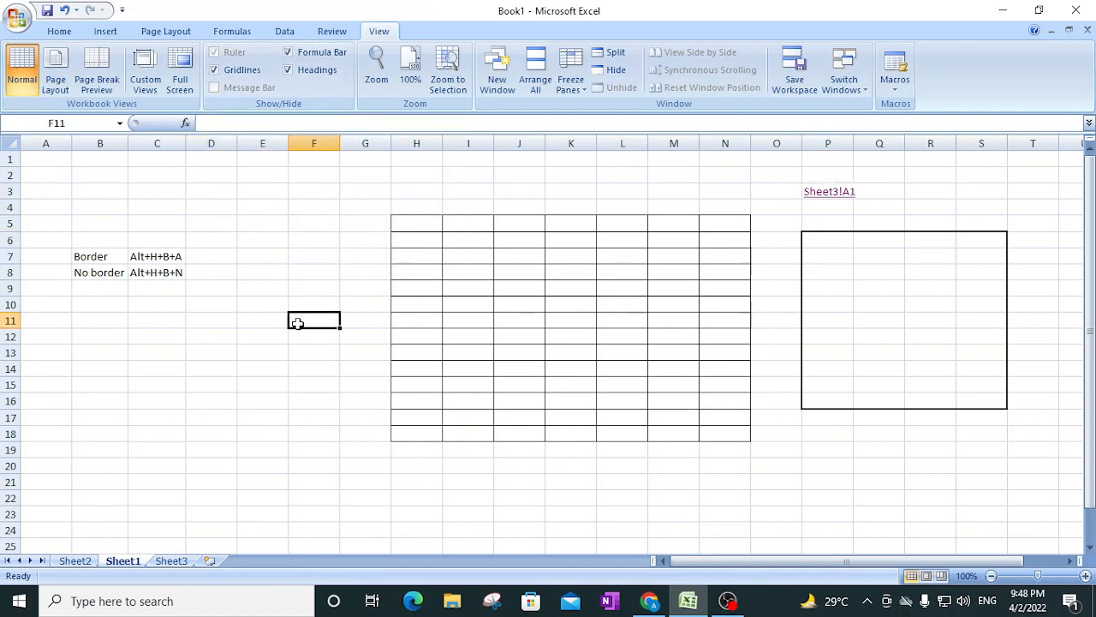
pyautogui.click(9, 400)
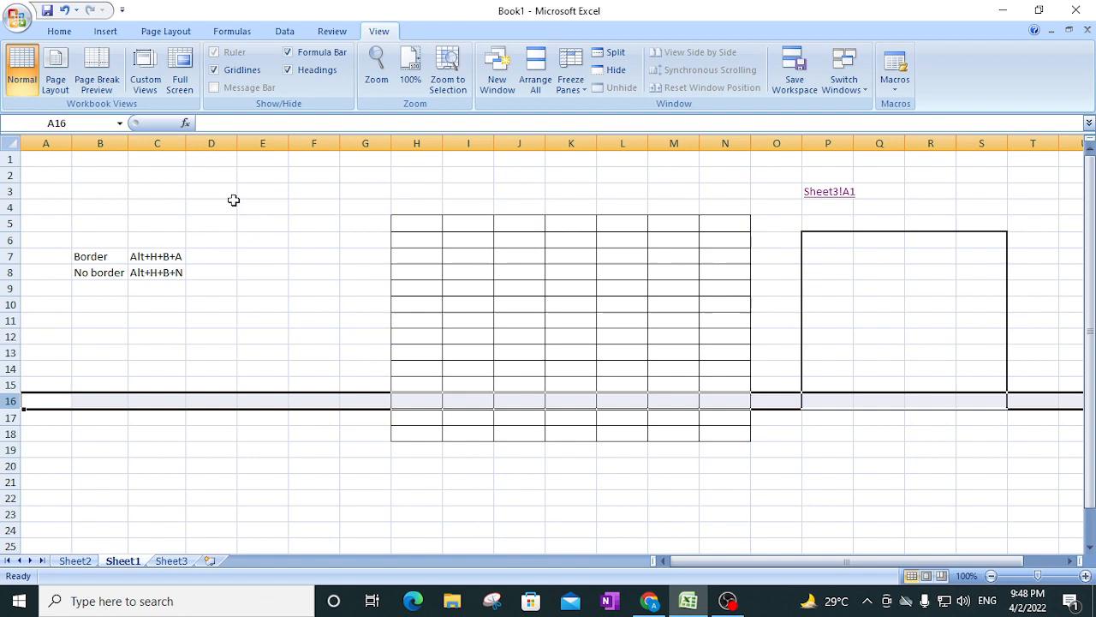
pyautogui.click(313, 143)
pyautogui.click(365, 143)
pyautogui.click(81, 143)
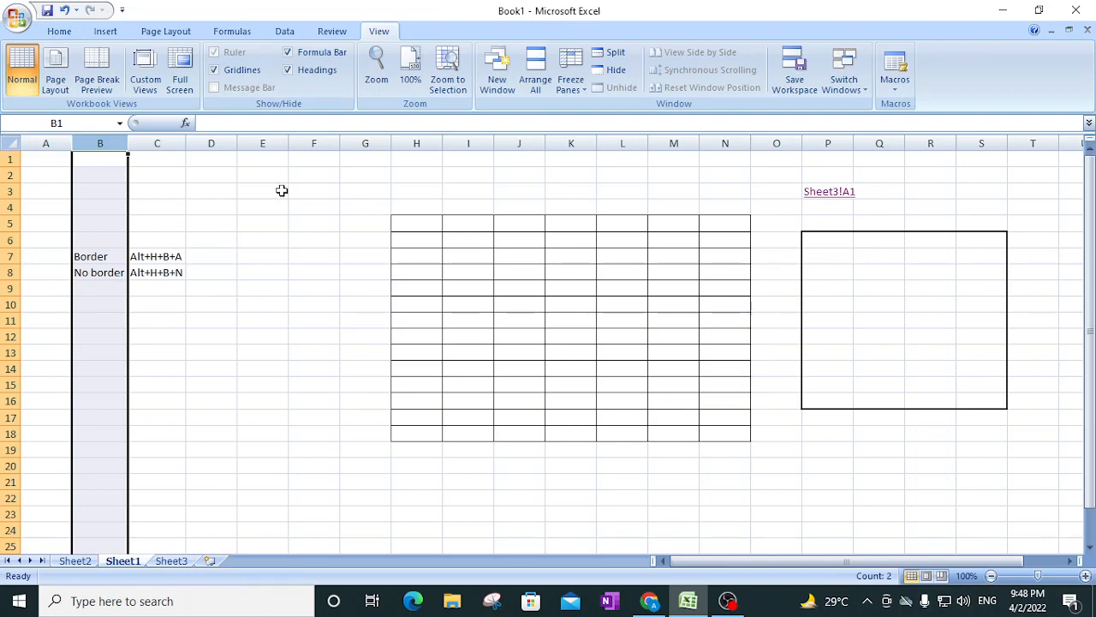
# - Enter the note "Alt follow text" in cell B10
pyautogui.click(60, 33)
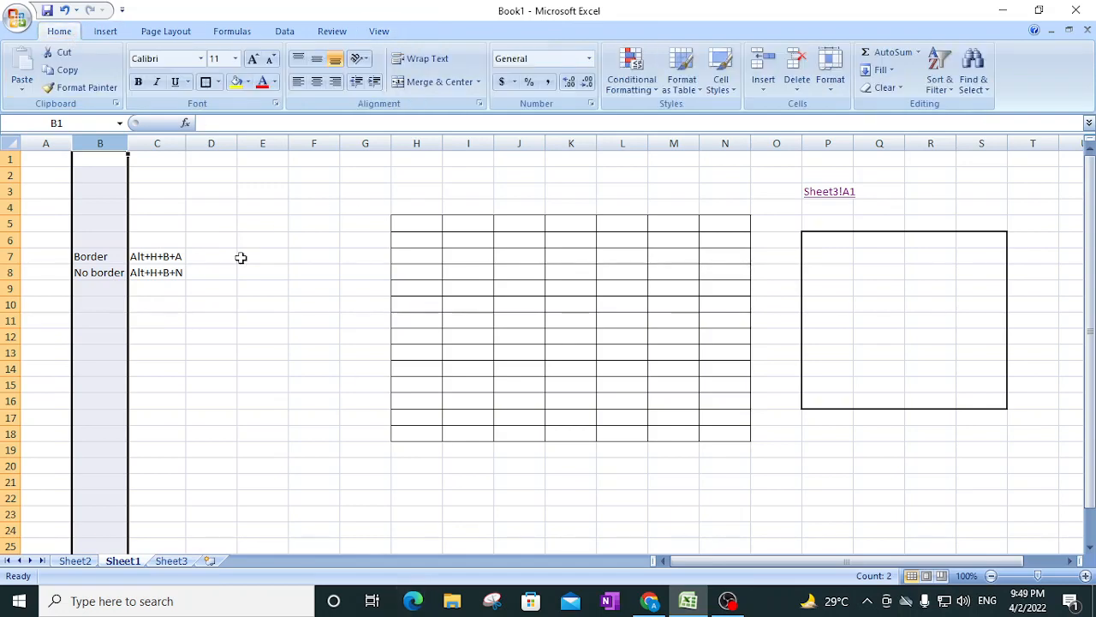
pyautogui.click(103, 310)
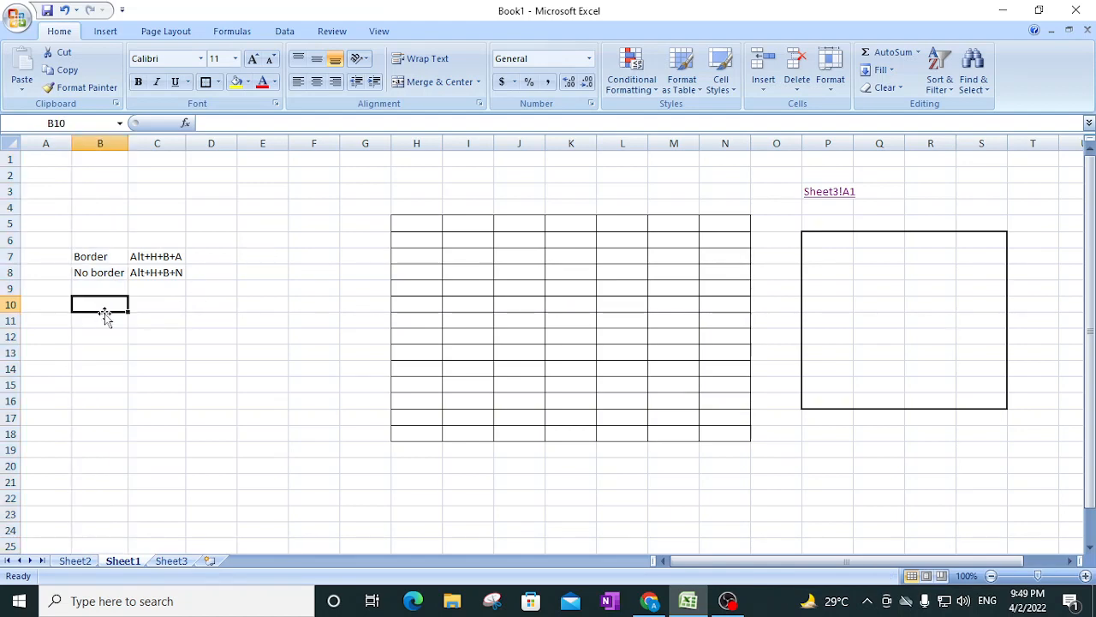
pyautogui.write('Alt')
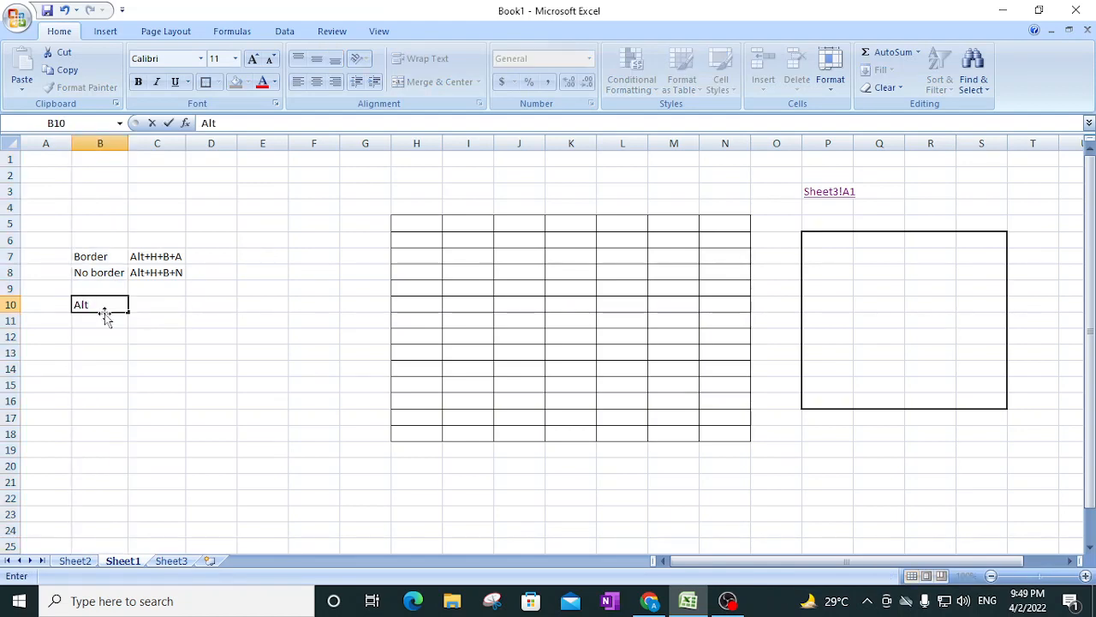
pyautogui.write(' follow text')
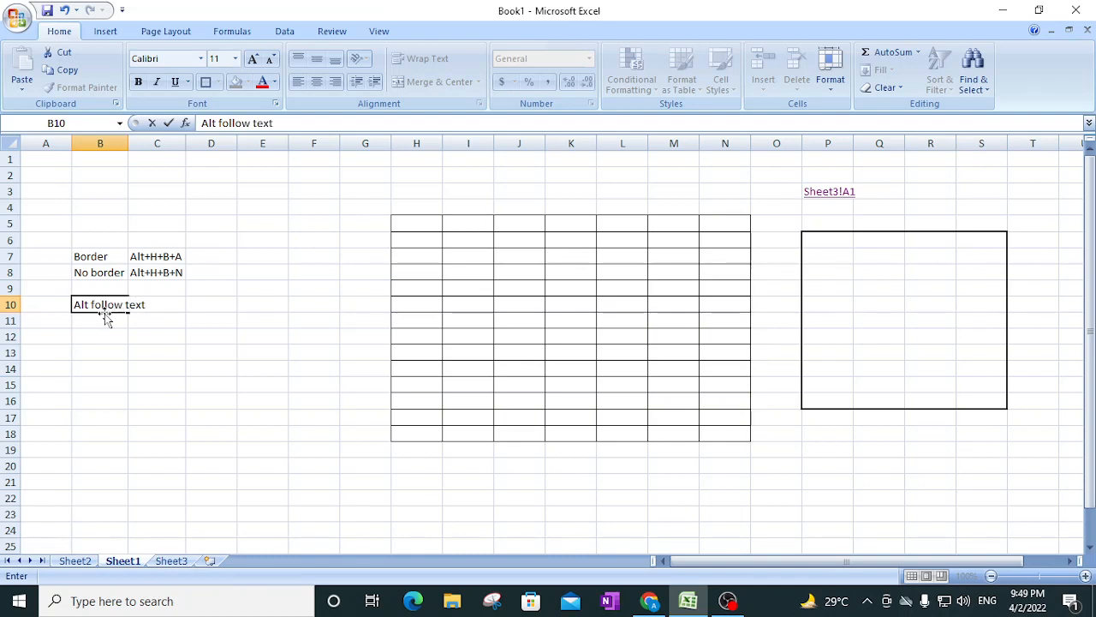
pyautogui.press('Return')
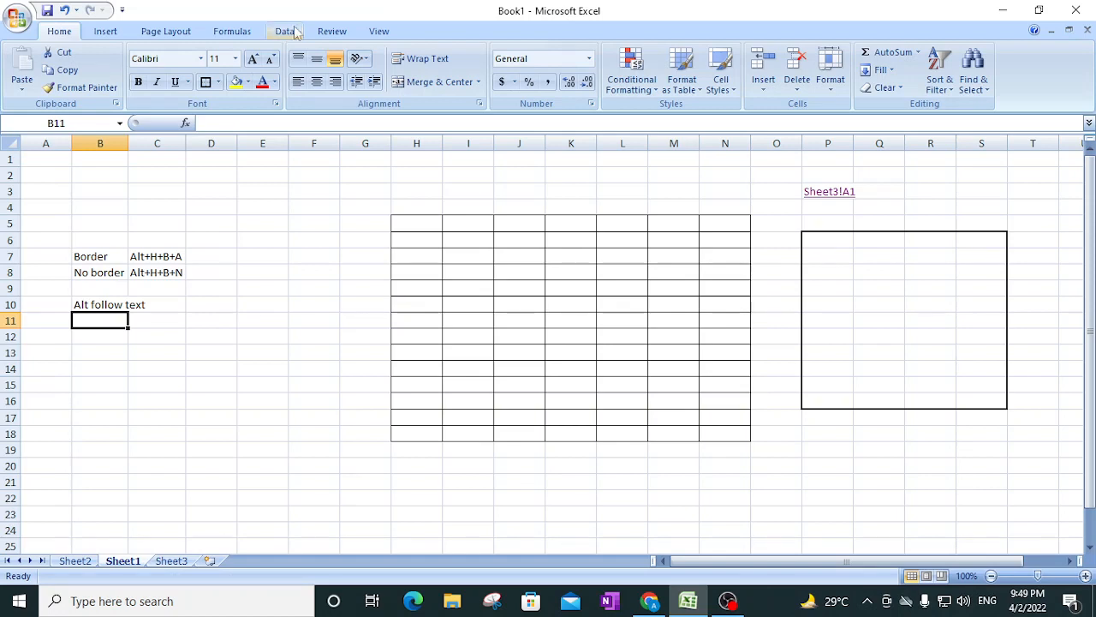
# - Turn the gridlines of Sheet1 off and back on
pyautogui.click(379, 31)
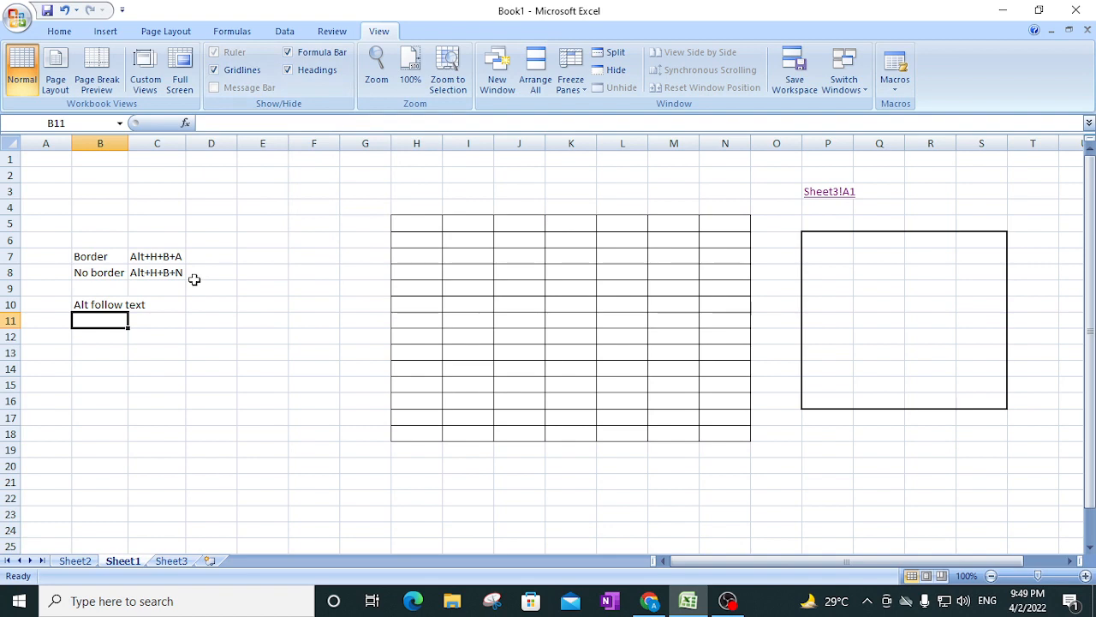
pyautogui.click(214, 70)
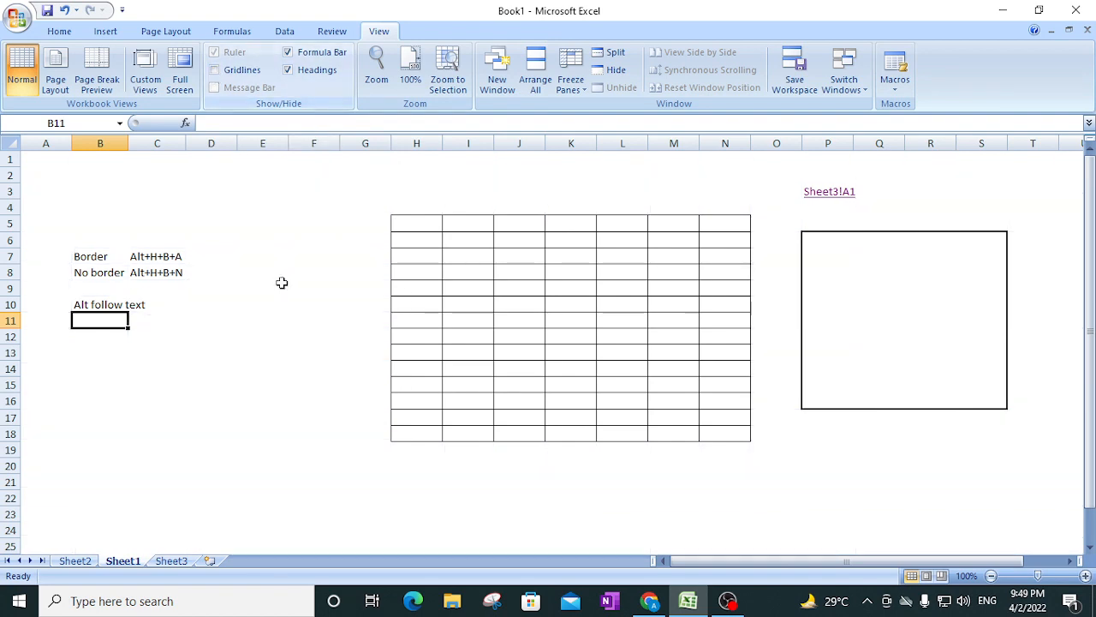
pyautogui.click(214, 69)
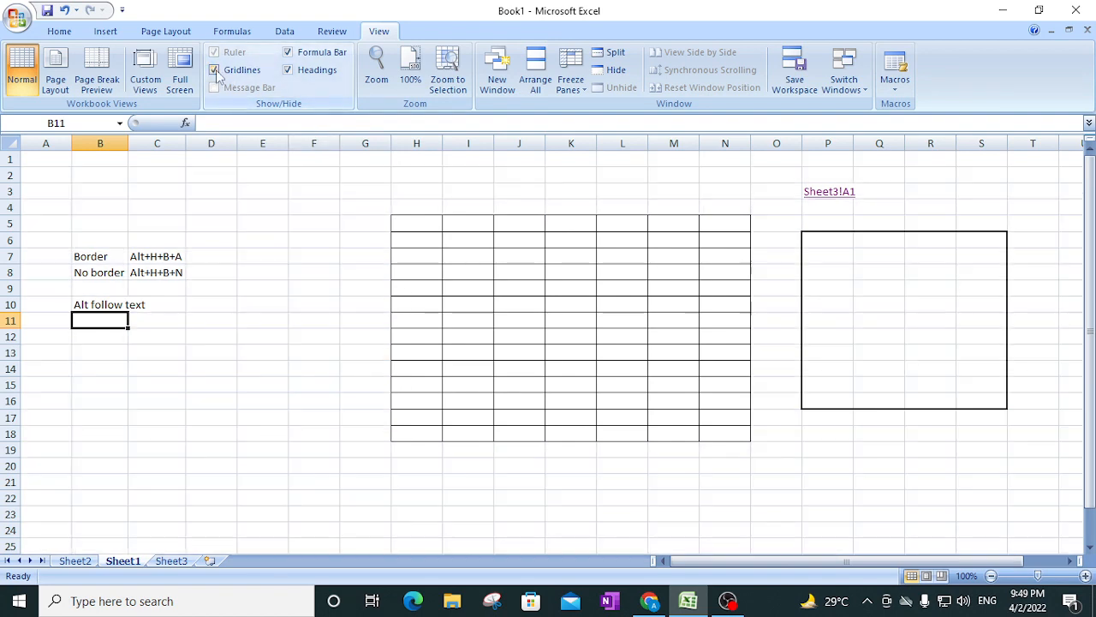
pyautogui.click(59, 31)
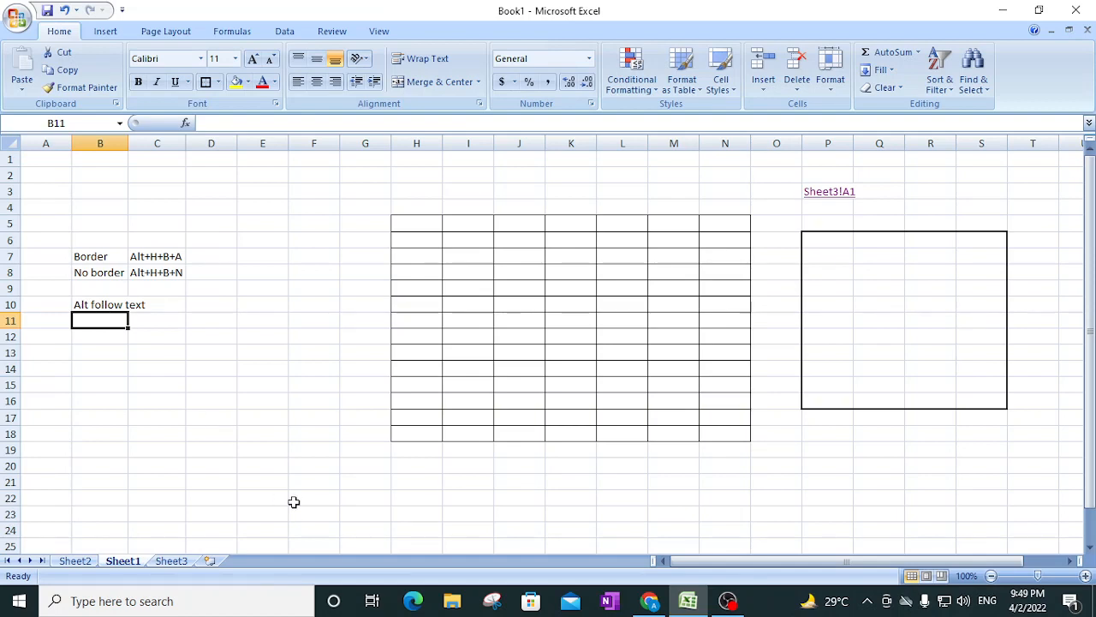
pyautogui.press('alt')
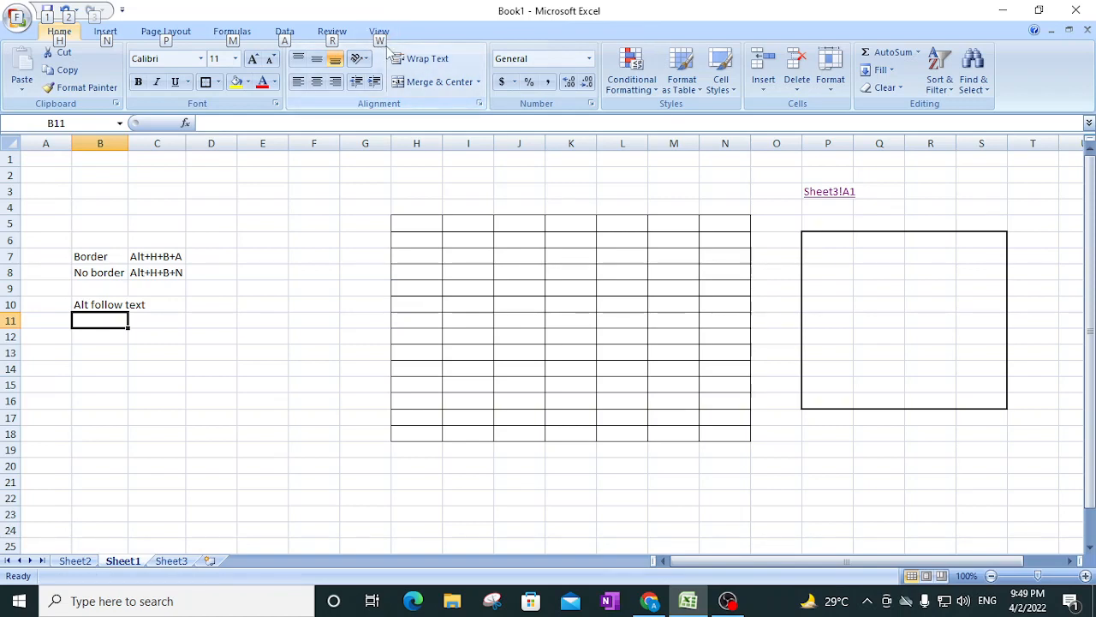
pyautogui.press('w')
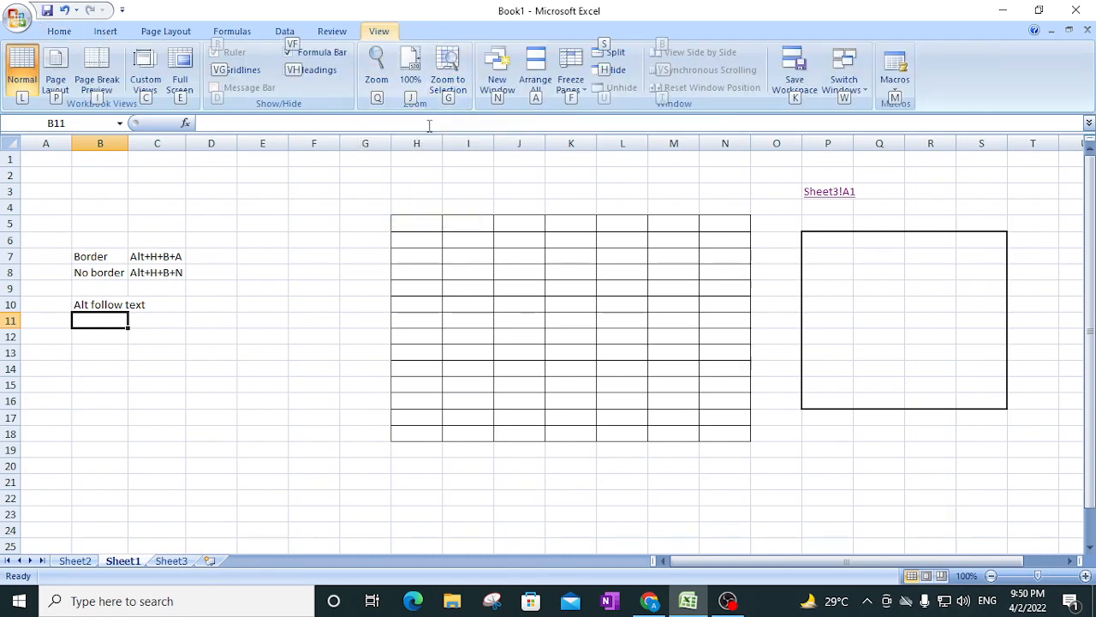
pyautogui.click(341, 32)
pyautogui.click(291, 34)
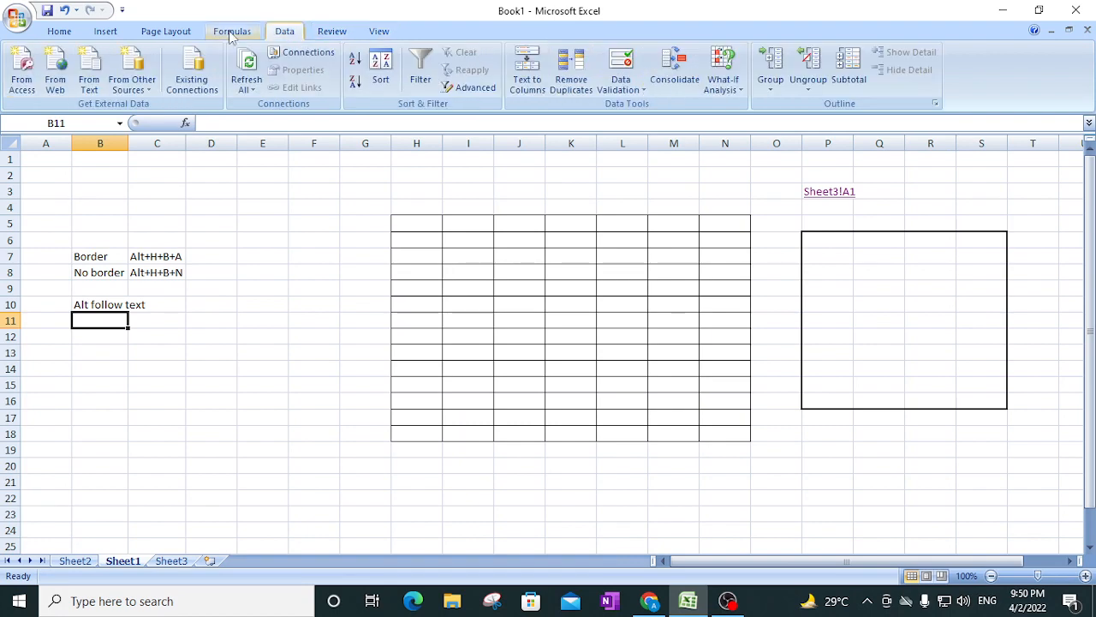
pyautogui.click(380, 31)
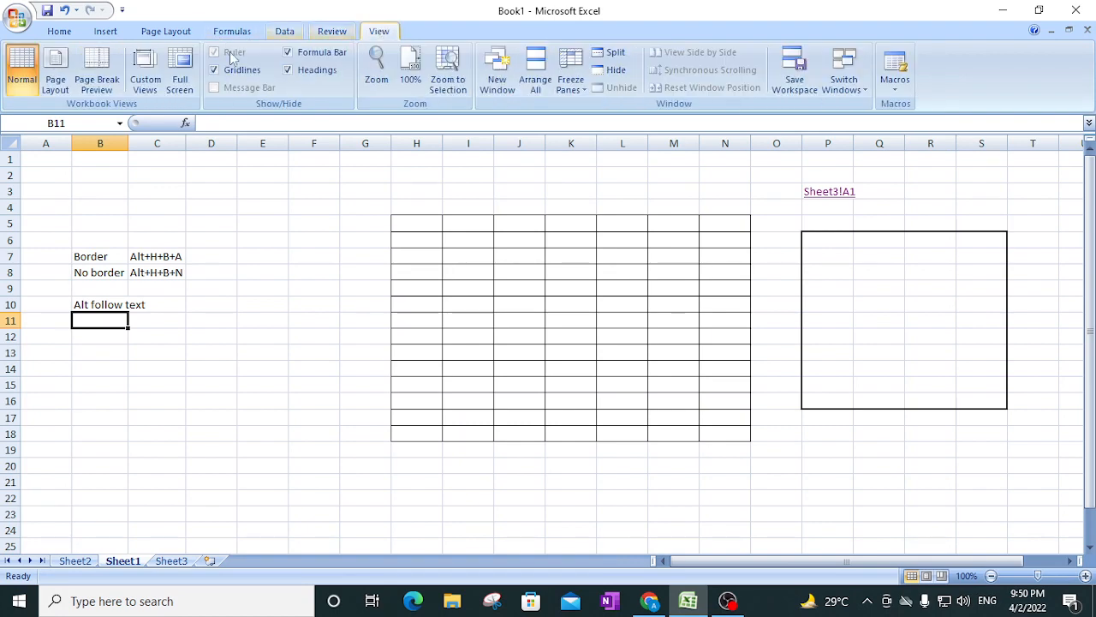
pyautogui.click(57, 32)
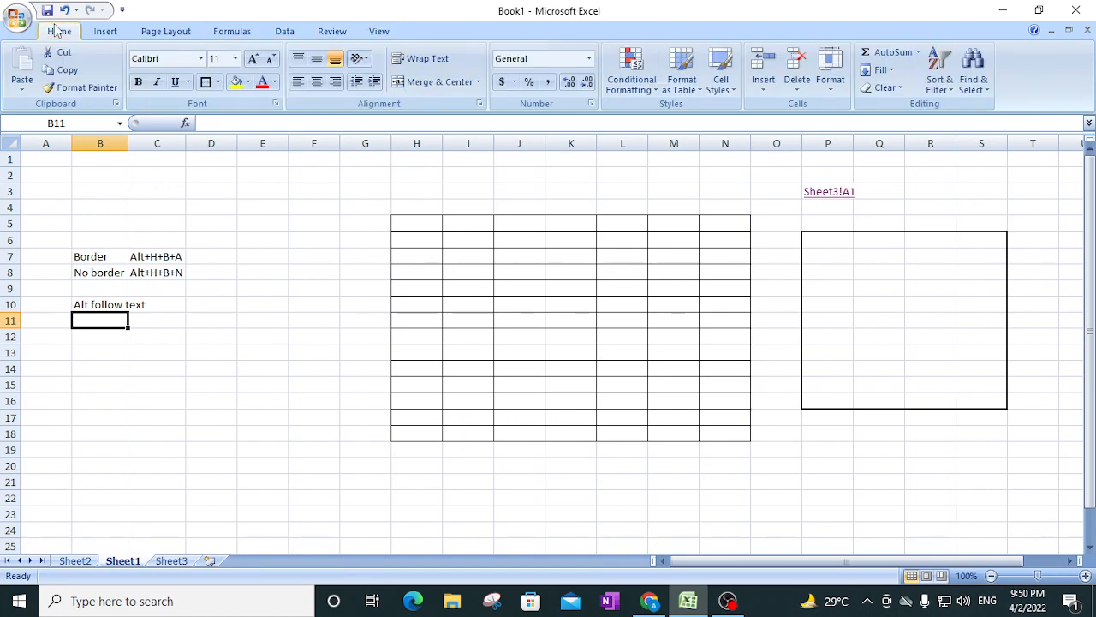
# - Hide the gridlines of Sheet1 through the keyboard access sequence for the View Gridlines option
pyautogui.press('alt')
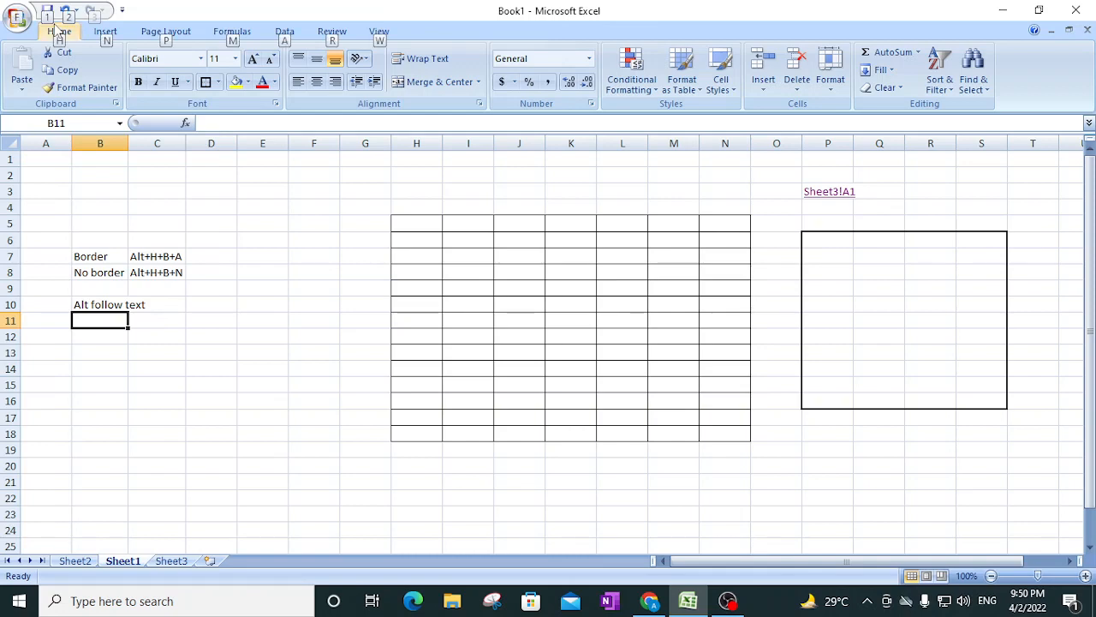
pyautogui.press('w')
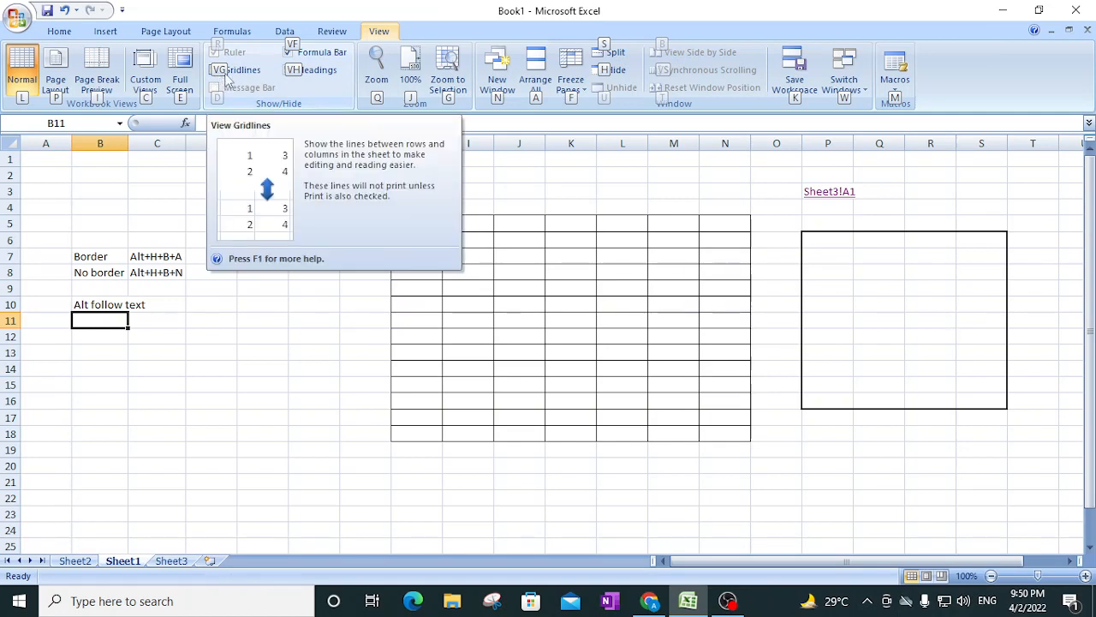
pyautogui.press('v')
pyautogui.press('g')
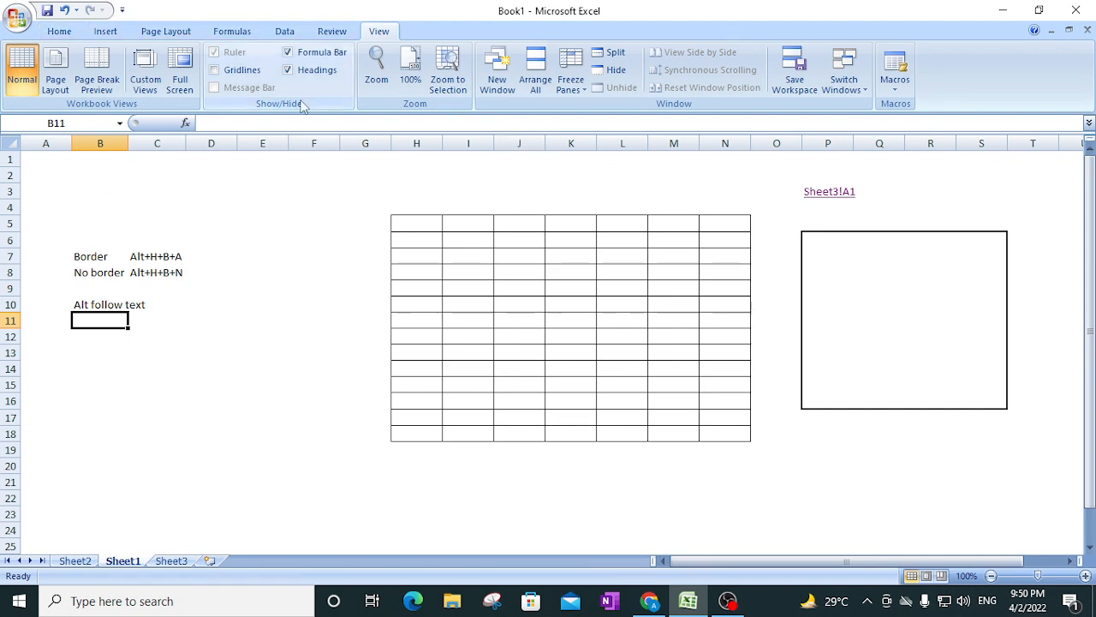
# - Show the gridlines of Sheet1 again and discard the stray entry in cell B11
pyautogui.click(61, 33)
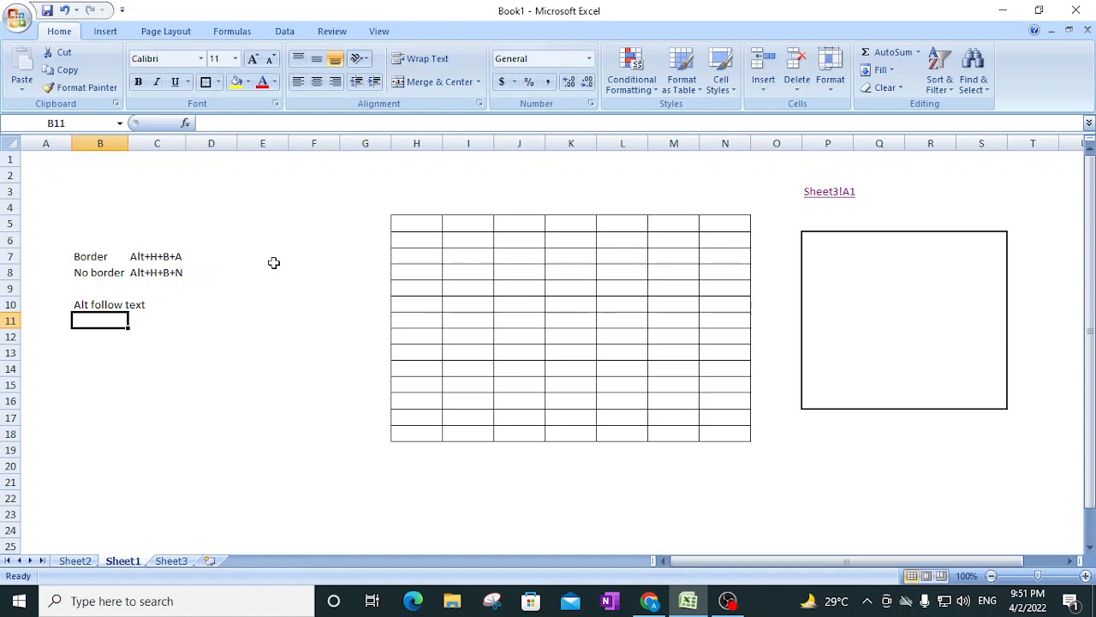
pyautogui.press('alt')
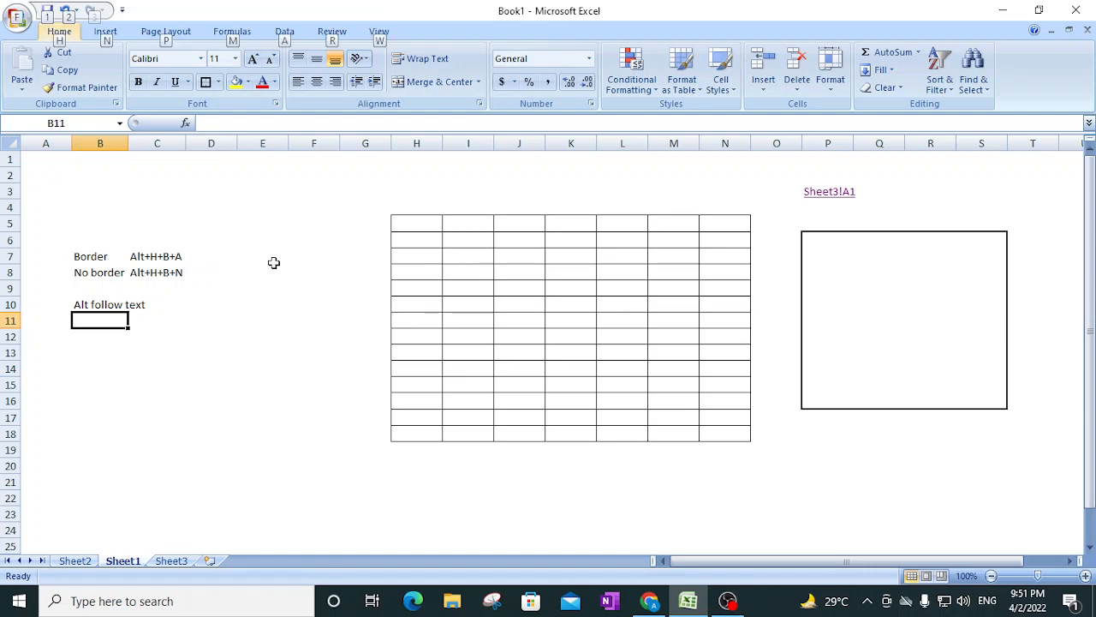
pyautogui.press('w')
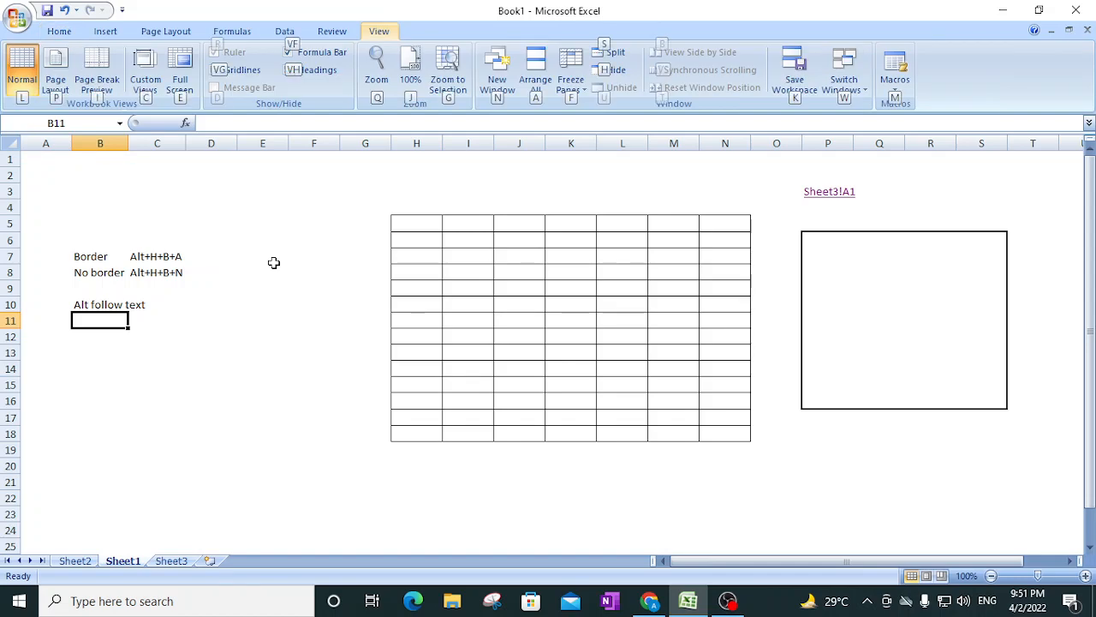
pyautogui.write('vgt')
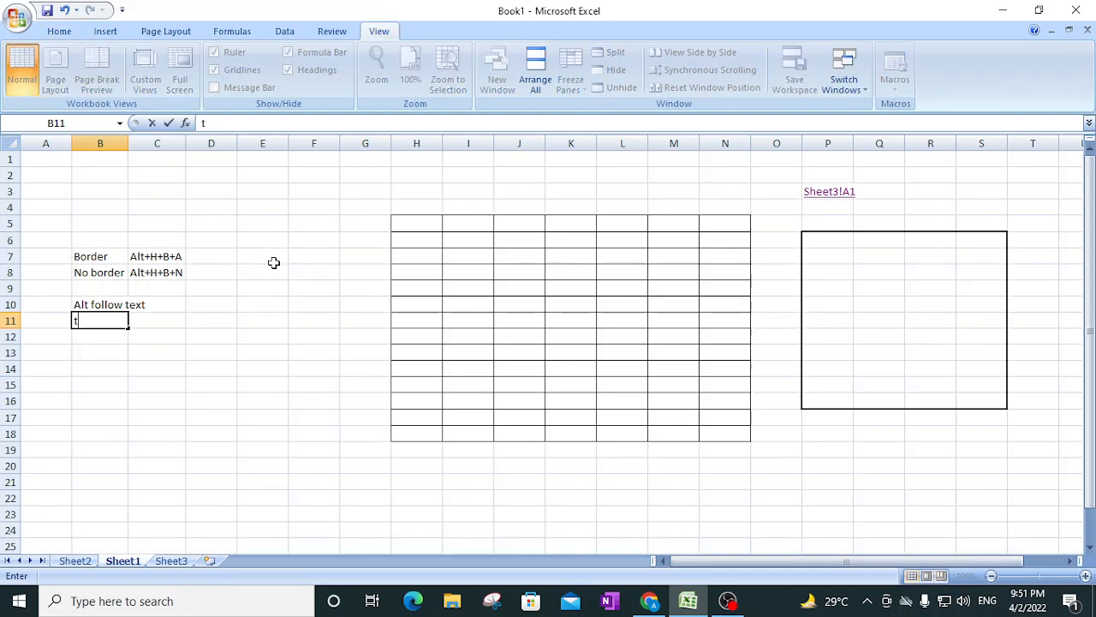
pyautogui.press('Escape')
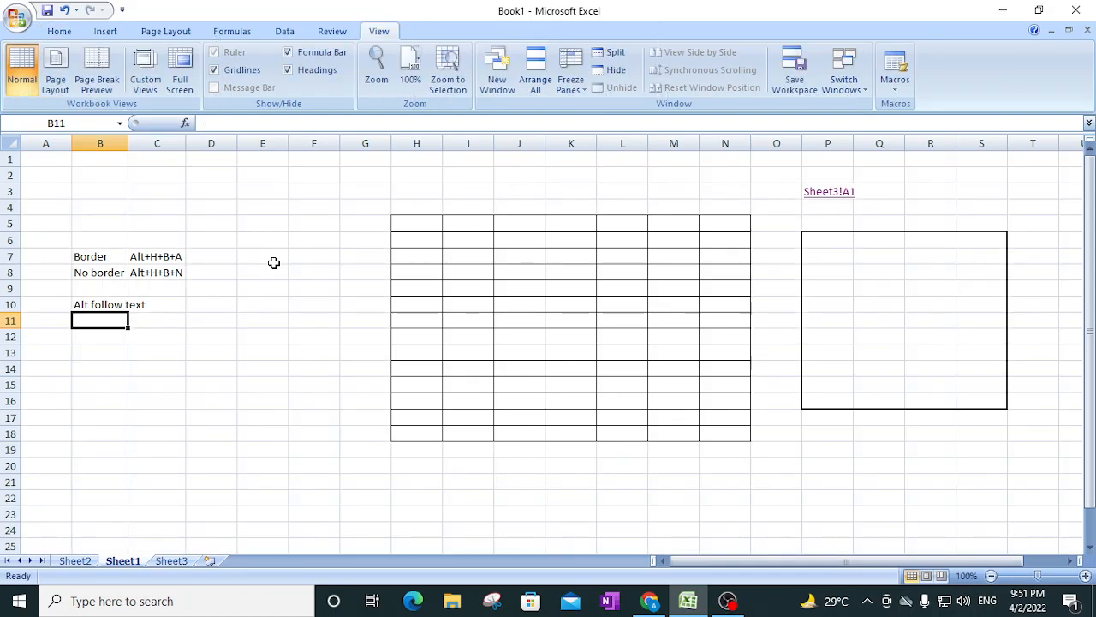
# - Enter the column headings "DaY" in cell E6 and "Sale" in cell F6
pyautogui.click(59, 30)
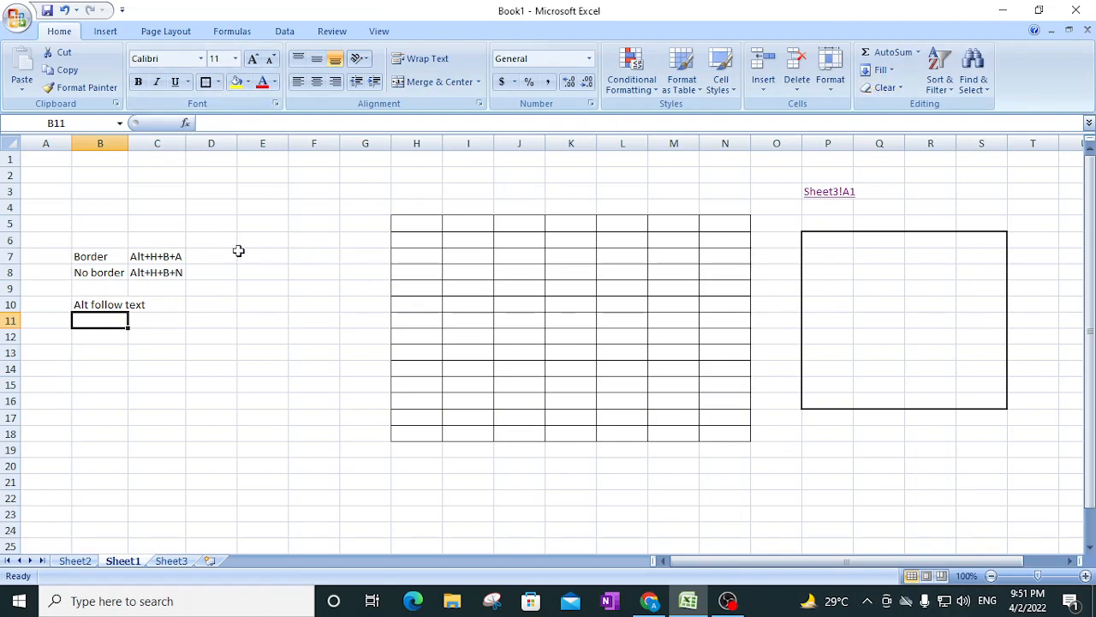
pyautogui.click(264, 239)
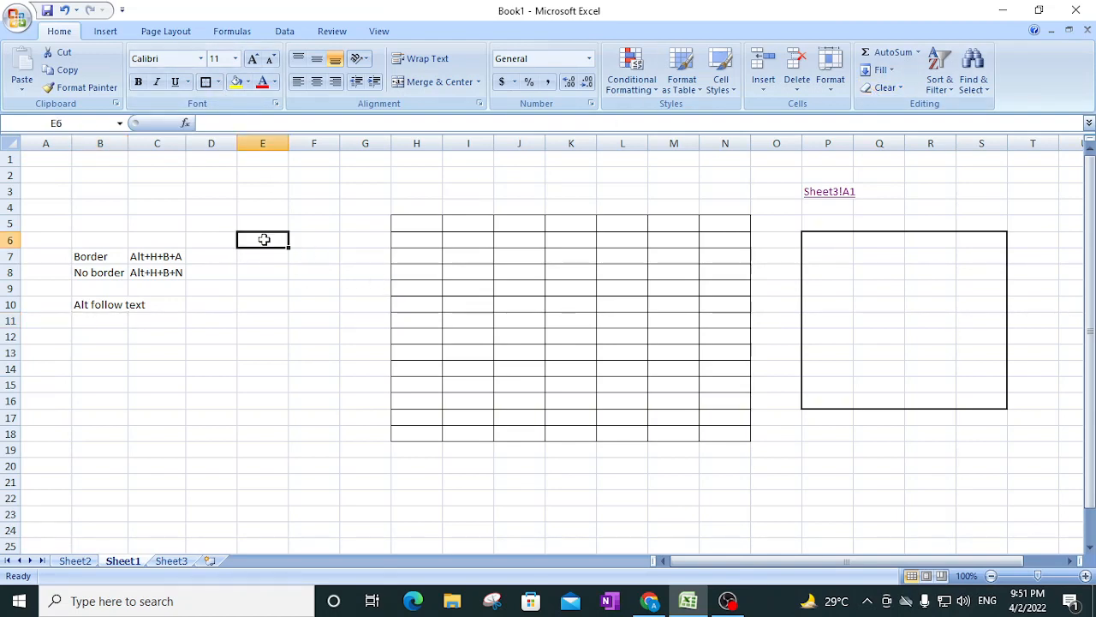
pyautogui.write('Data')
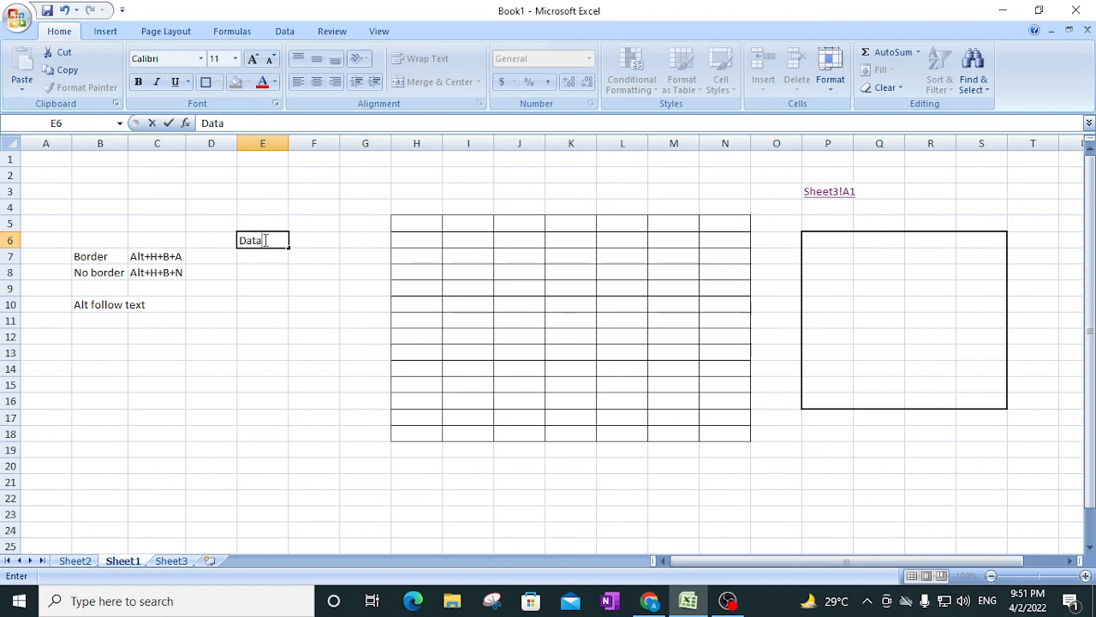
pyautogui.press('BackSpace')
pyautogui.press('BackSpace')
pyautogui.write('Y')
pyautogui.press('Tab')
pyautogui.write('Sale')
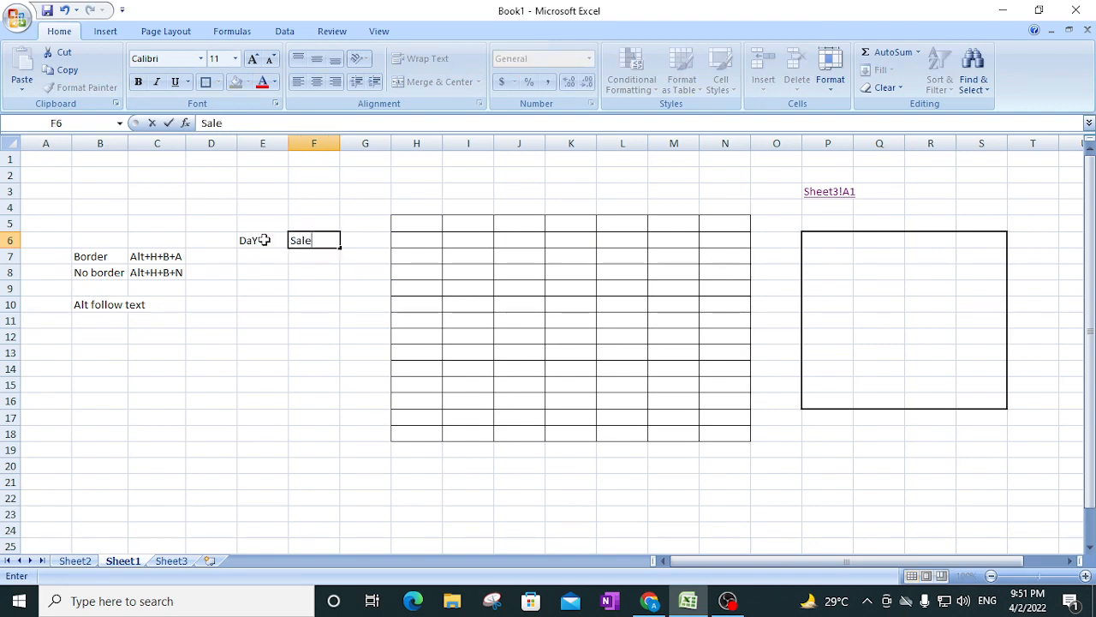
pyautogui.press('Return')
# - Enter "Sat" in E7 and fill the weekday series down to E17, leaving the first cell under Sale selected
pyautogui.press('Left')
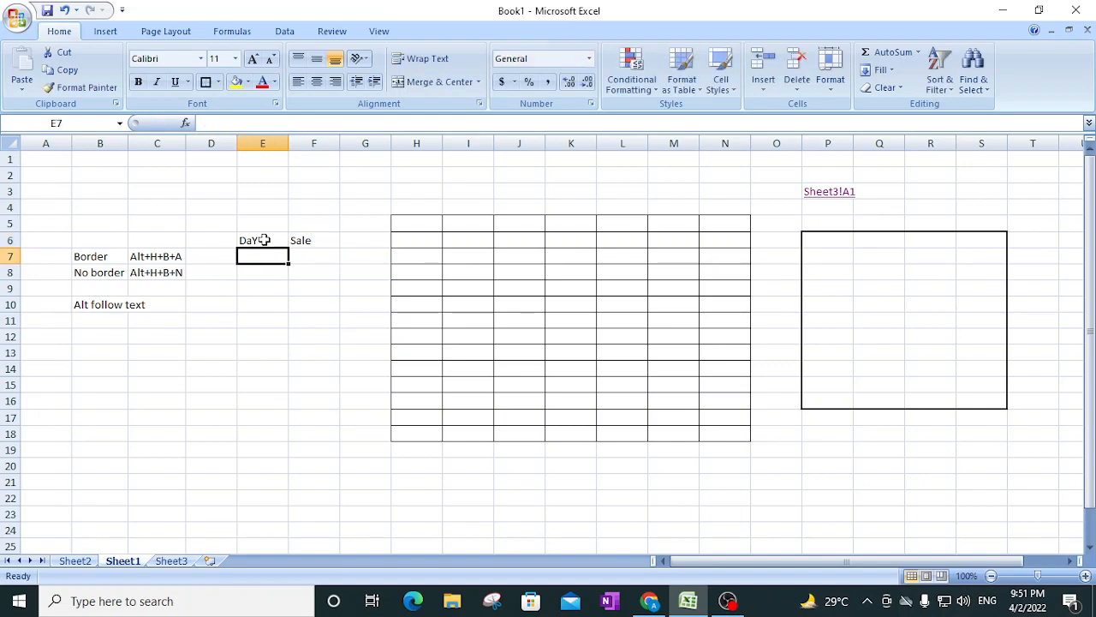
pyautogui.write('Sa')
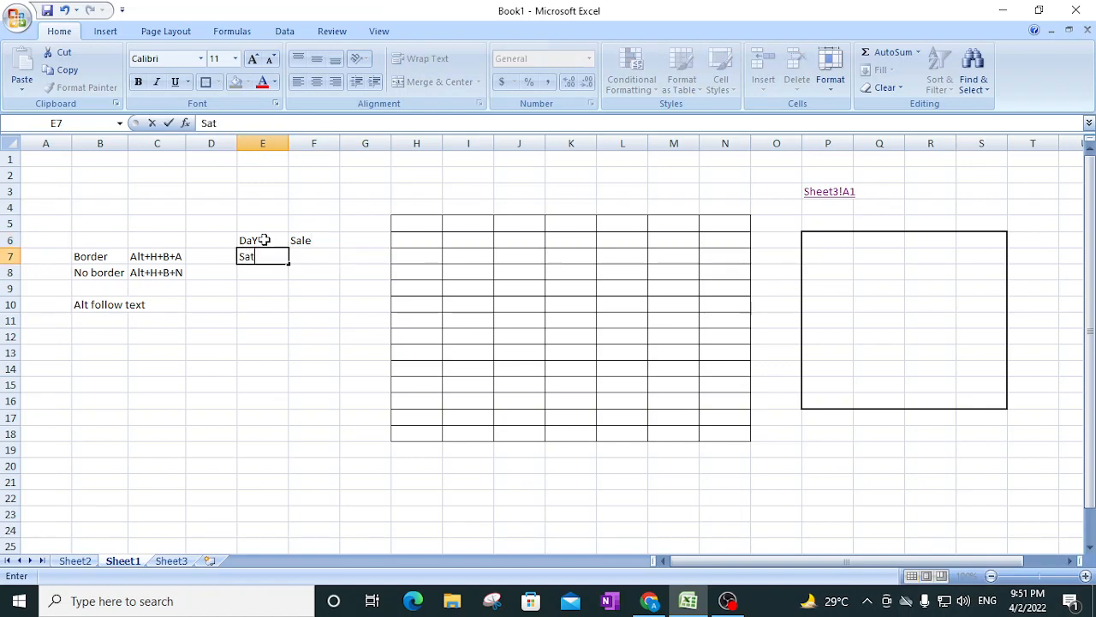
pyautogui.write('t')
pyautogui.press('Return')
pyautogui.click(269, 254)
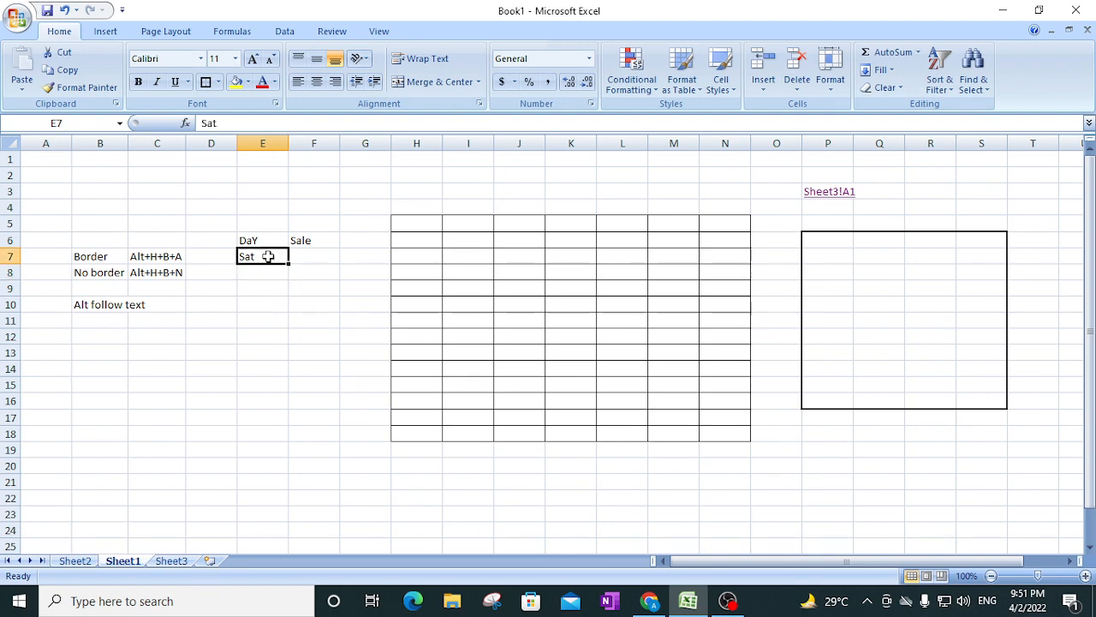
pyautogui.moveTo(292, 273); pyautogui.dragTo(269, 416)
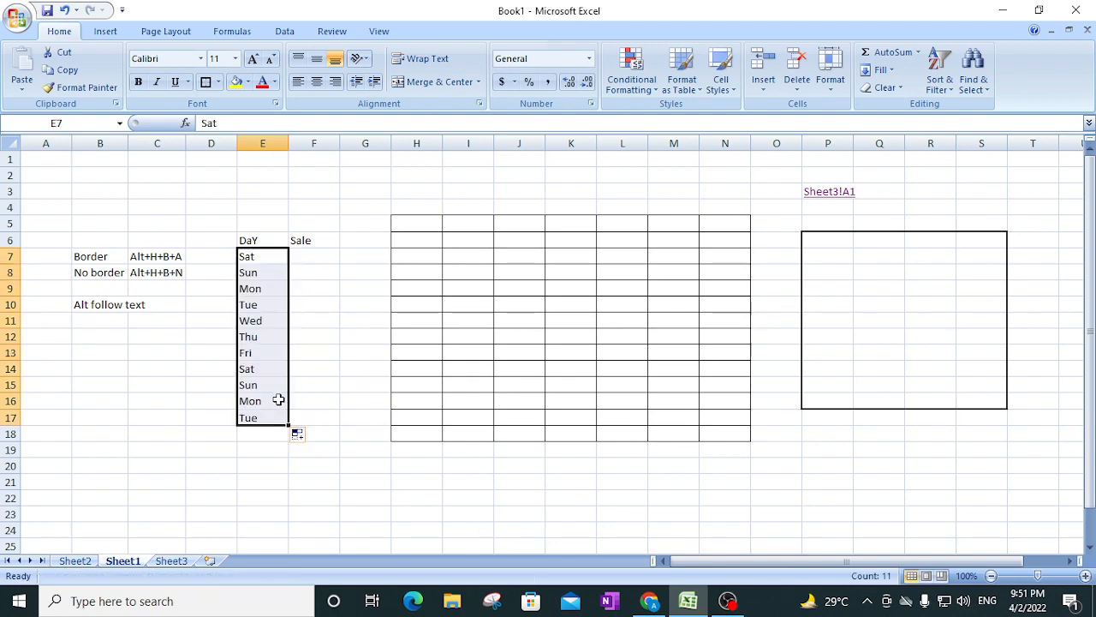
pyautogui.click(303, 255)
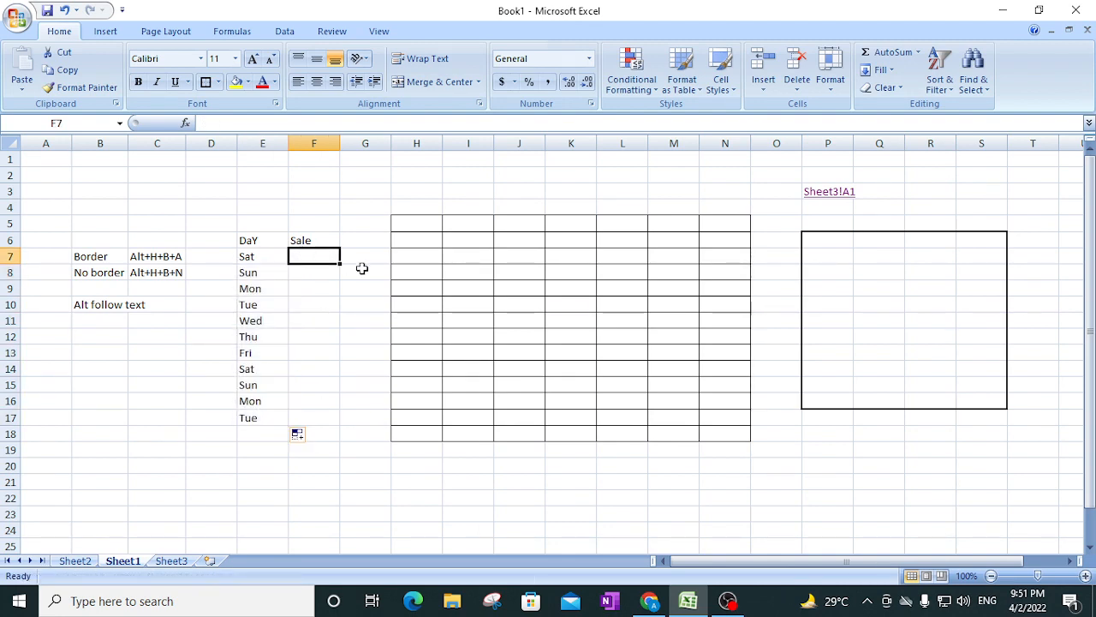
pyautogui.write('=r')
pyautogui.press('Escape')
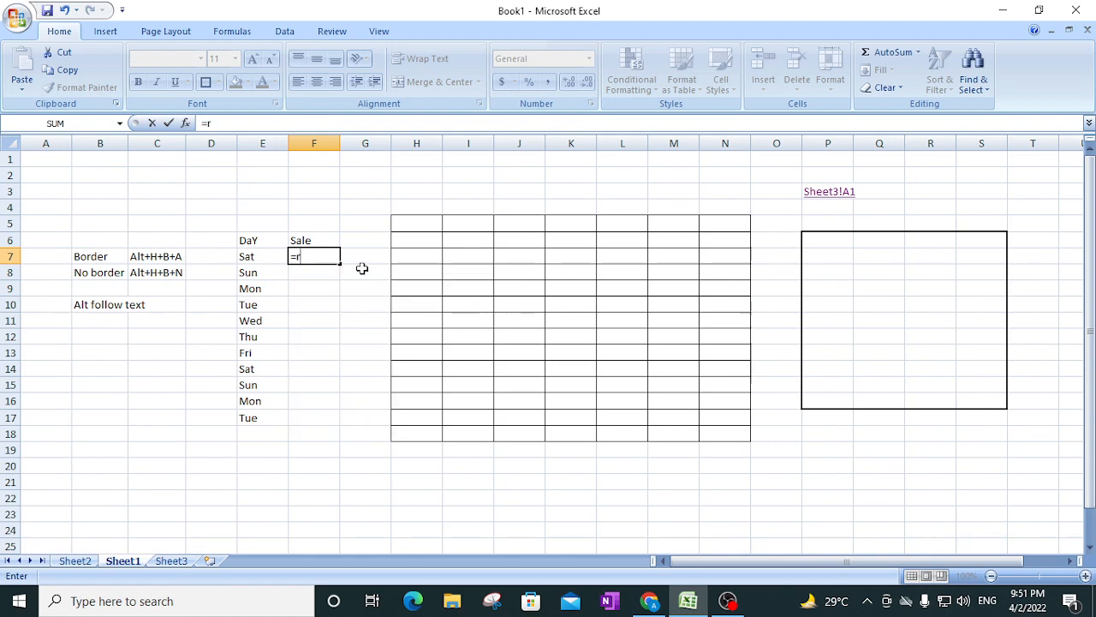
pyautogui.press('Escape')
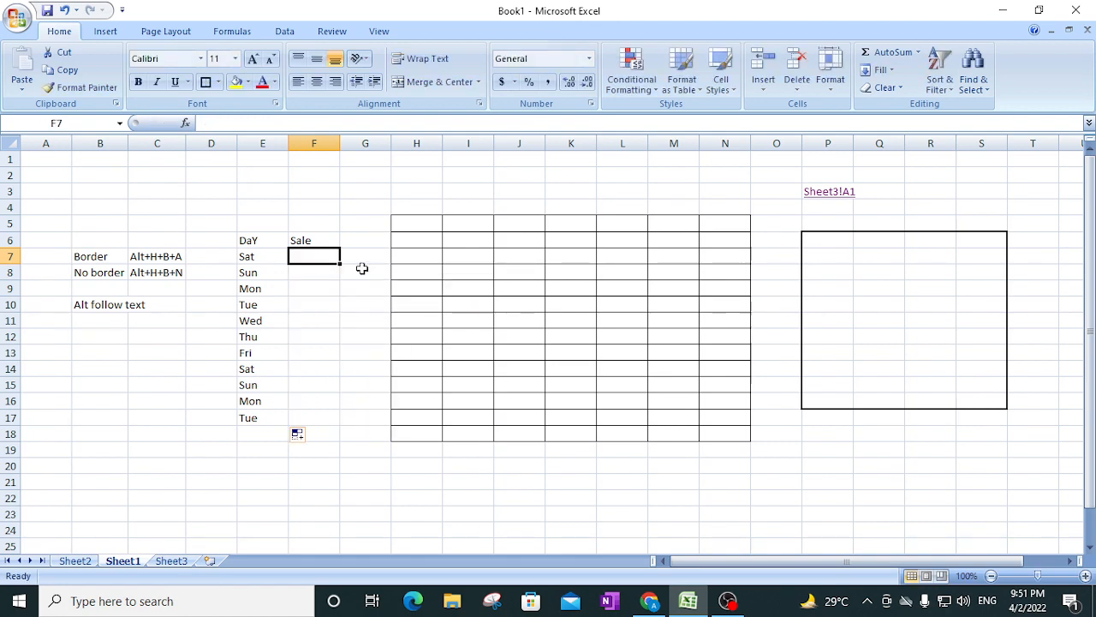
# - Enter 1 and 2 in F7 and F8 and extend the number series down to F17
pyautogui.write('1')
pyautogui.press('Return')
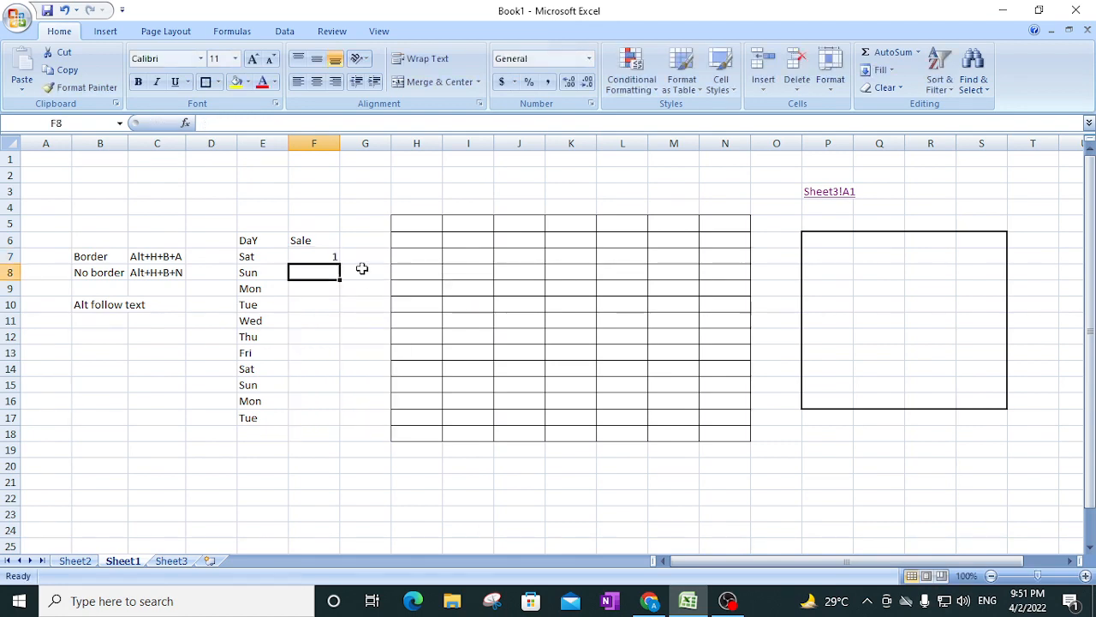
pyautogui.write('2')
pyautogui.press('Return')
pyautogui.moveTo(313, 255); pyautogui.dragTo(311, 431)
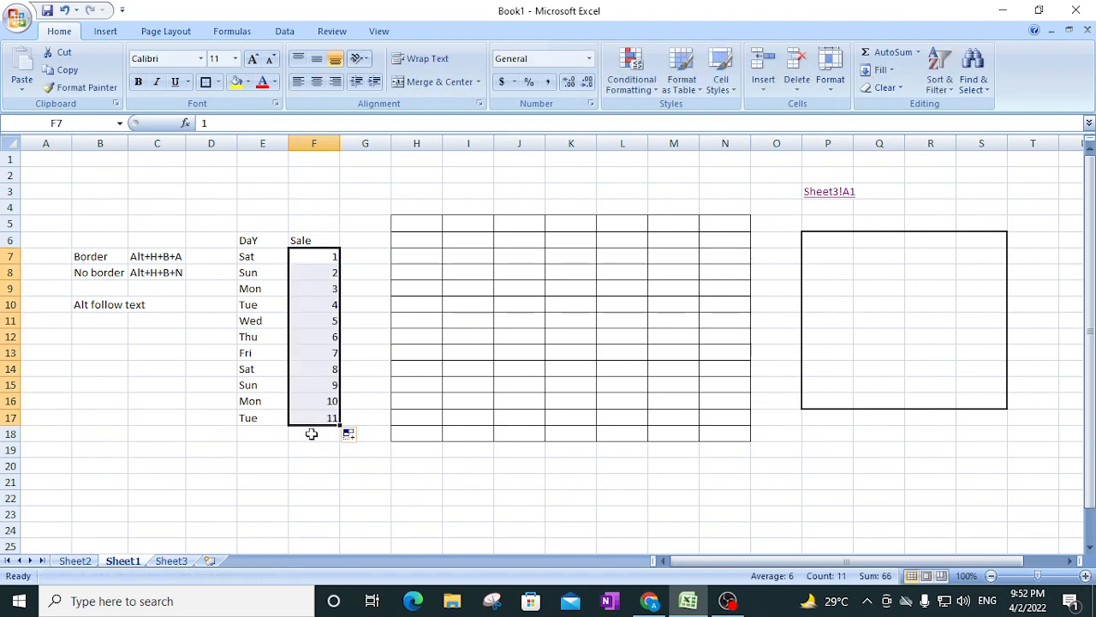
# - Correct the heading in cell E6 to "Day"
pyautogui.click(281, 368)
pyautogui.click(252, 239)
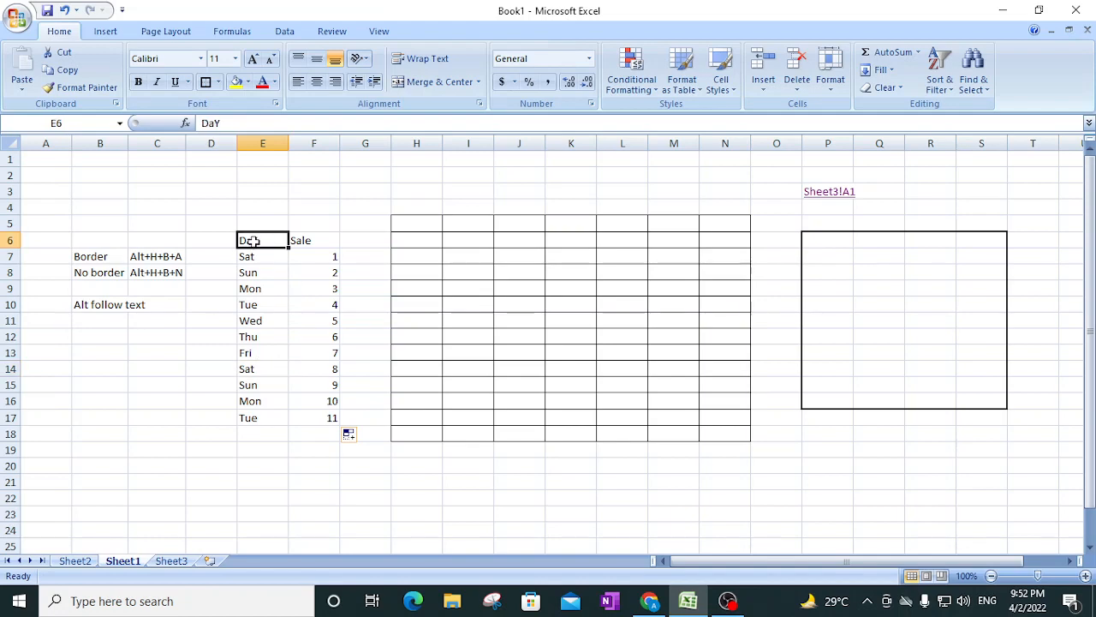
pyautogui.click(247, 128)
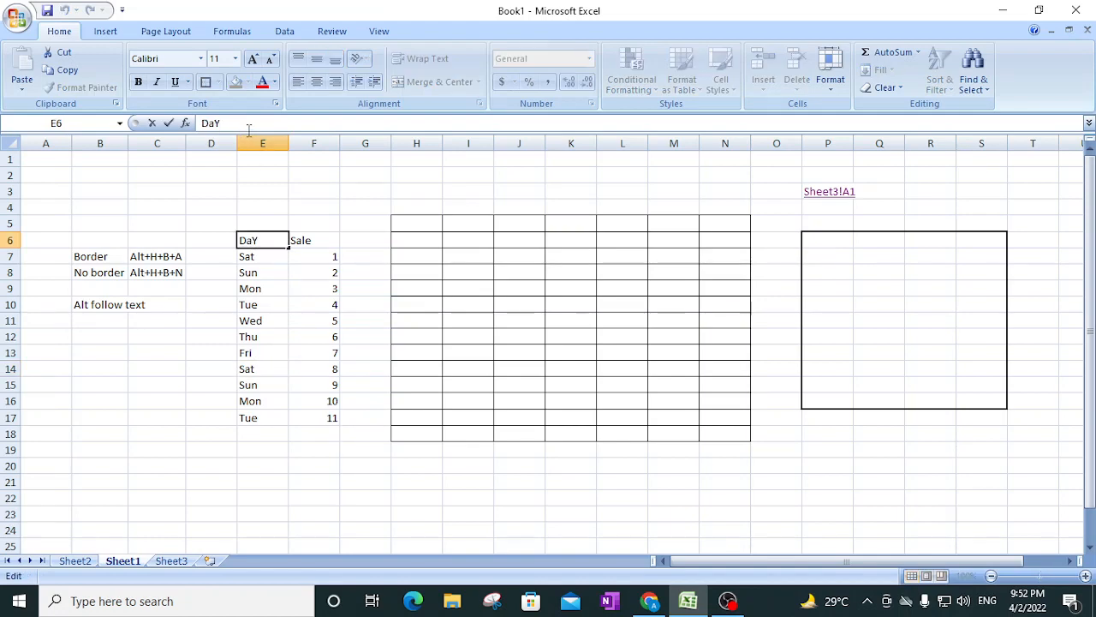
pyautogui.write('y')
pyautogui.press('Return')
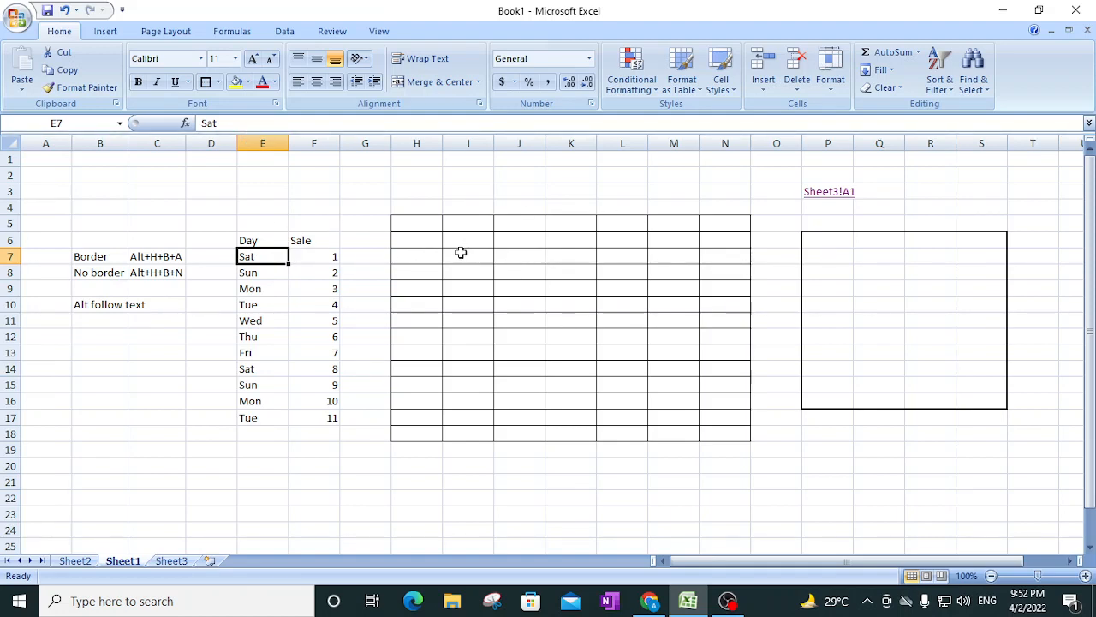
# - Apply all borders to the Day and Sale table in E6:F17 through its keyboard access sequence
pyautogui.hotkey('ctrl', 'a')
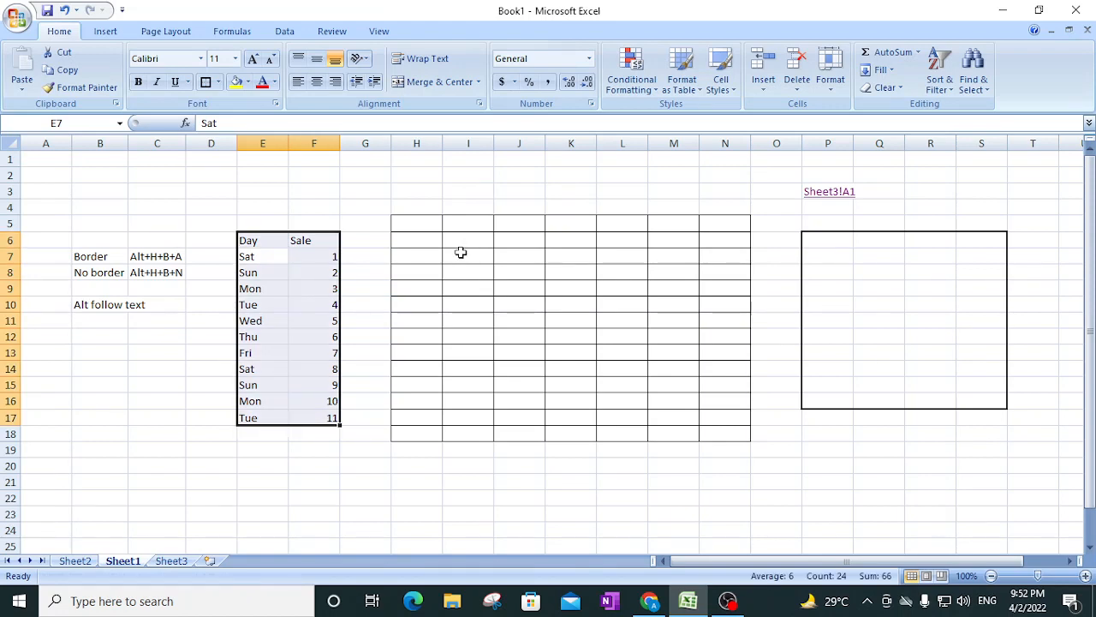
pyautogui.hotkey('alt', 'h')
pyautogui.press('b')
pyautogui.press('a')
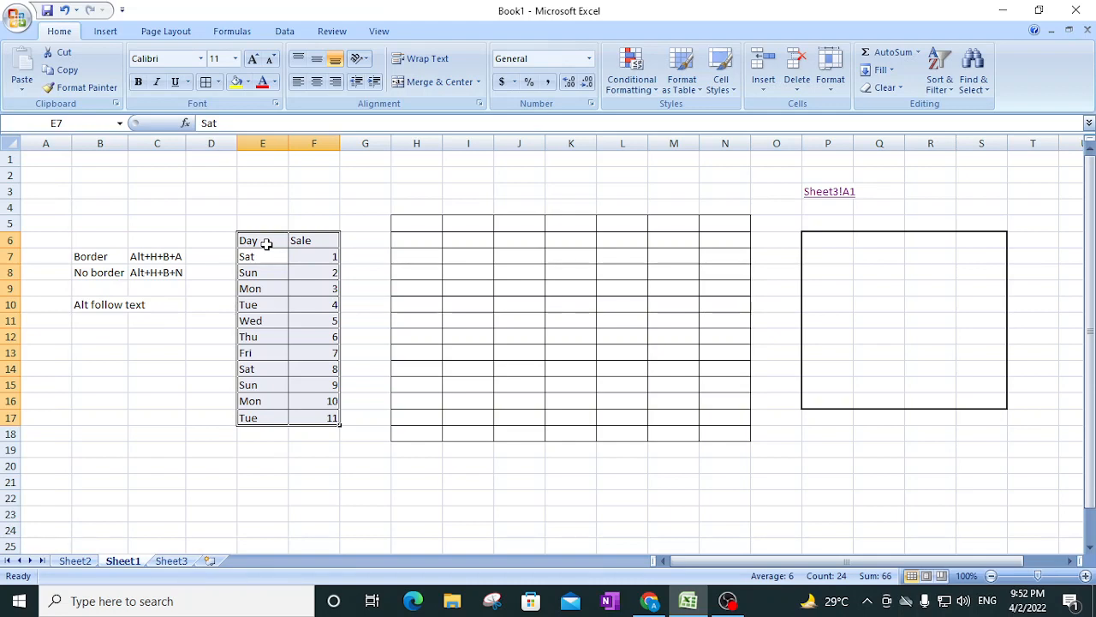
# - Turn on the Filter for the Day and Sale table, showing the keyboard access hints for the Data commands
pyautogui.press('alt')
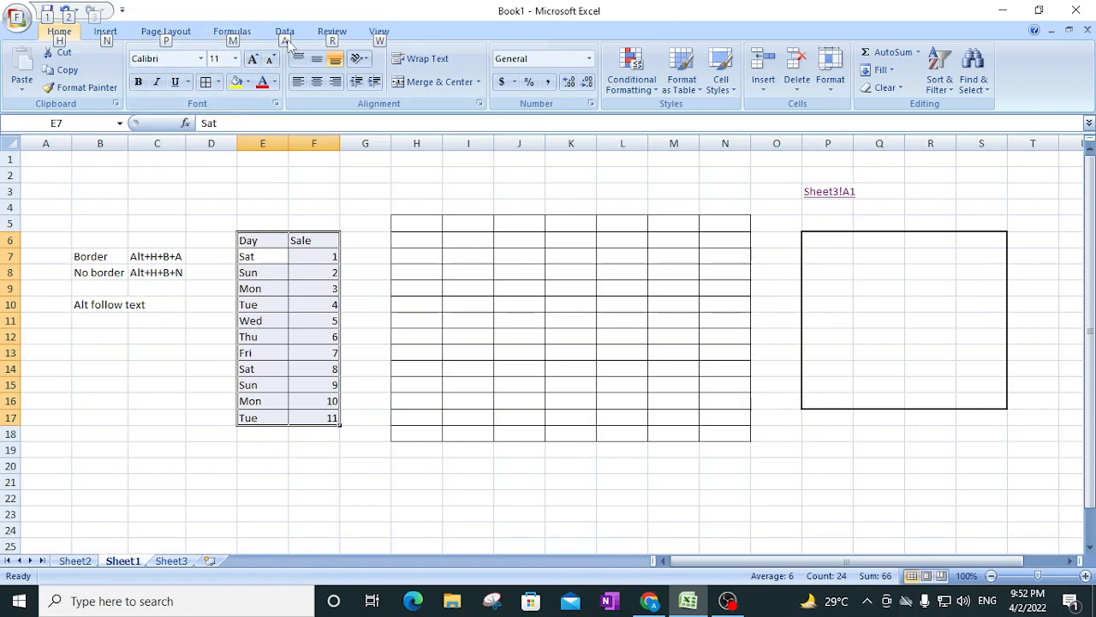
pyautogui.press('a')
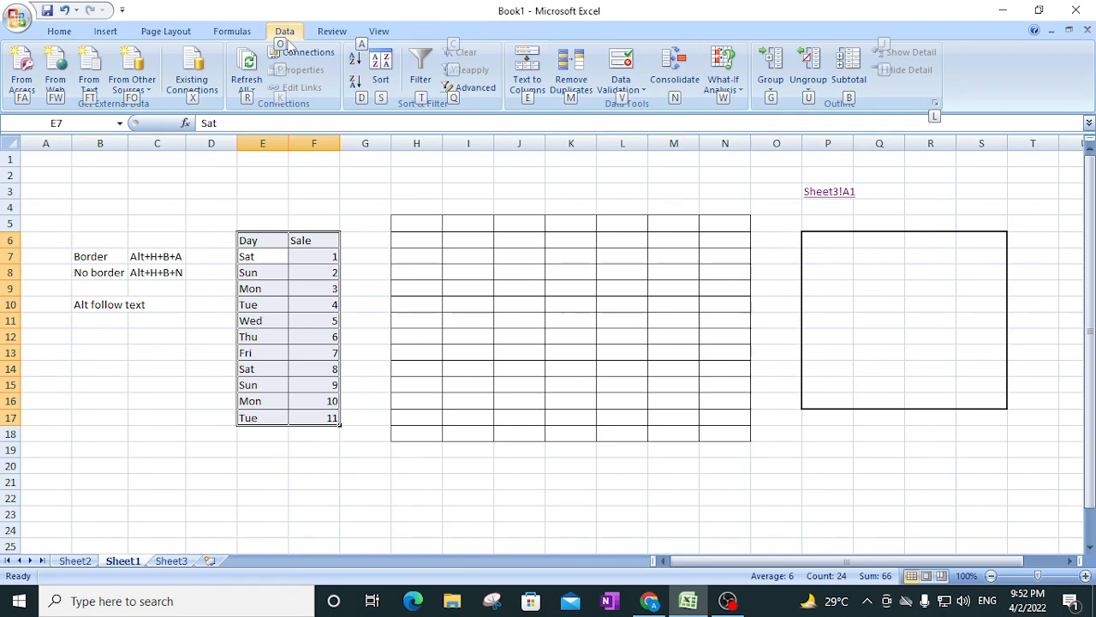
pyautogui.click(421, 97)
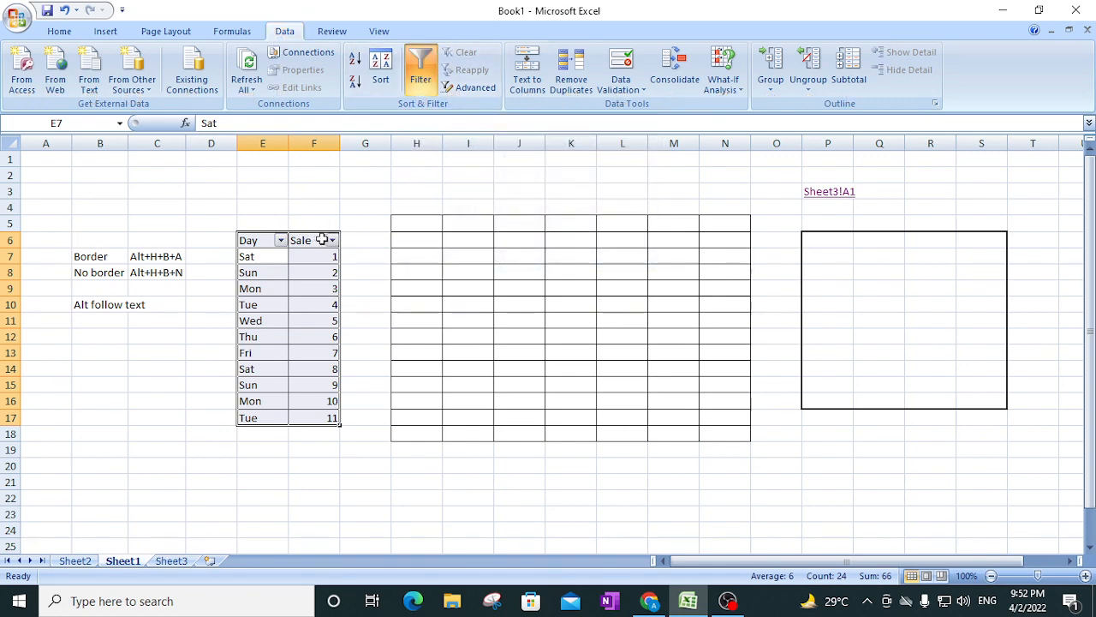
# - Filter the Day column to show only Sat
pyautogui.click(280, 241)
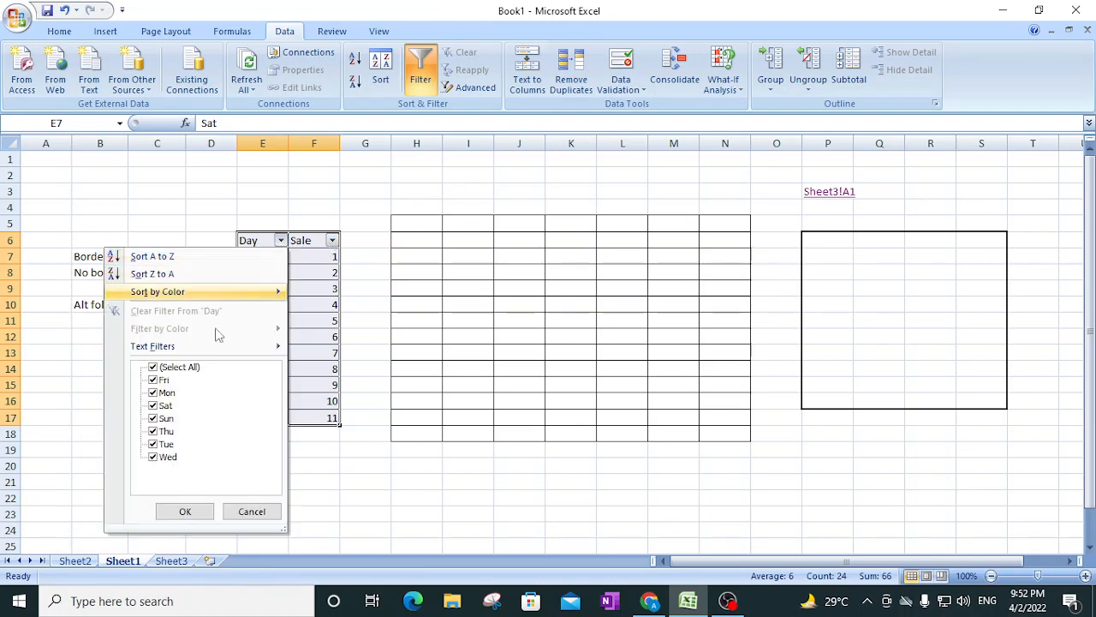
pyautogui.click(177, 368)
pyautogui.click(164, 405)
pyautogui.click(182, 511)
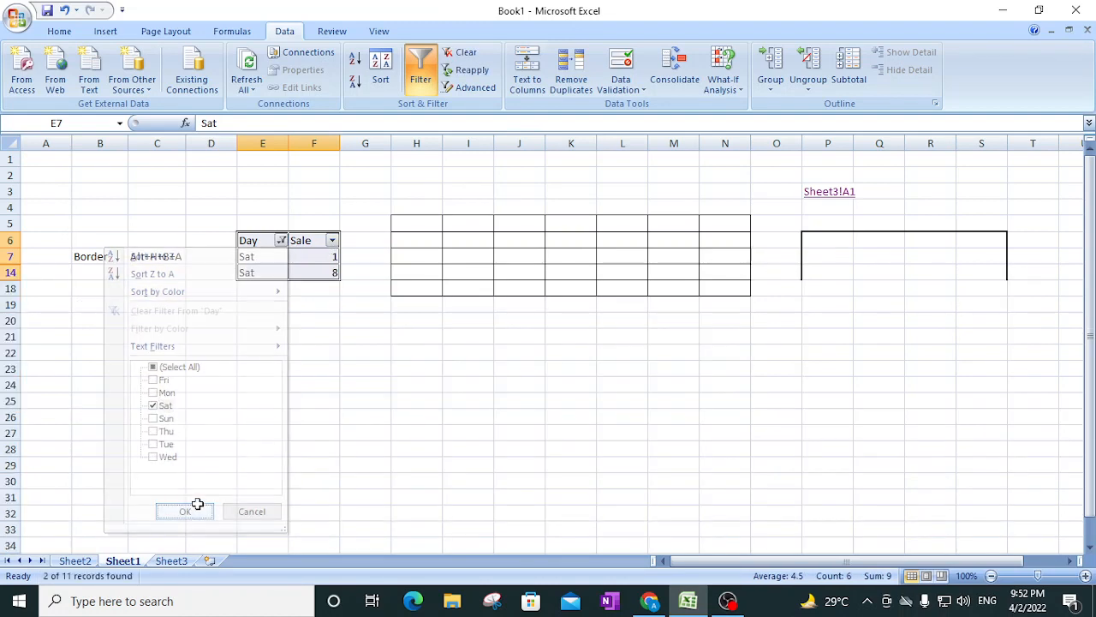
# - Remove the filter from the Day and Sale table and select cell B12
pyautogui.click(266, 240)
pyautogui.hotkey('ctrl', 'shift', 'l')
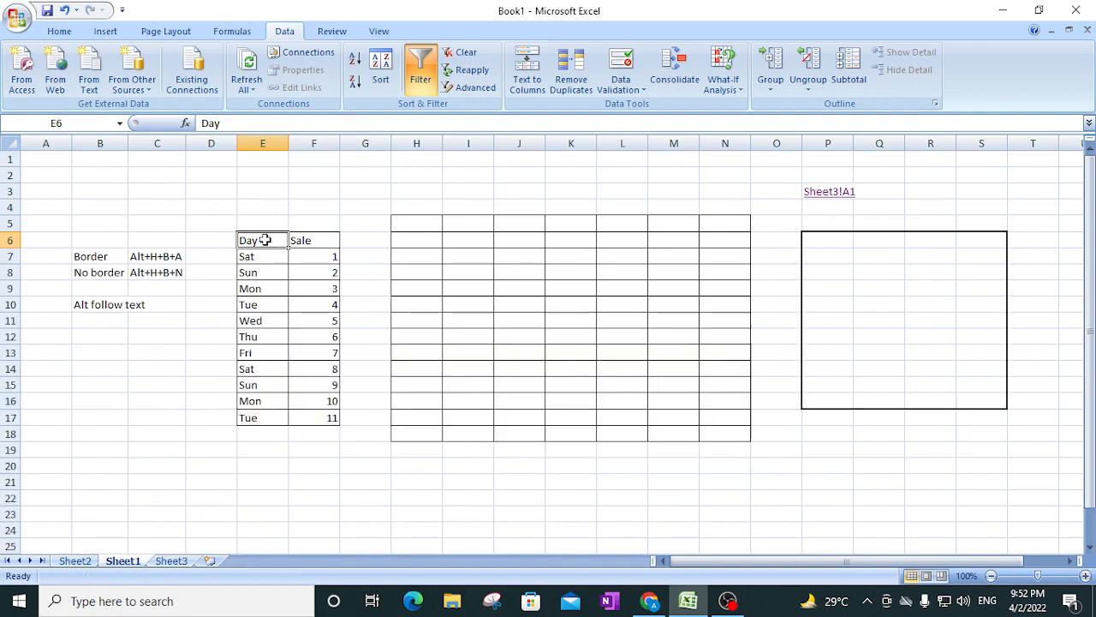
pyautogui.click(92, 332)
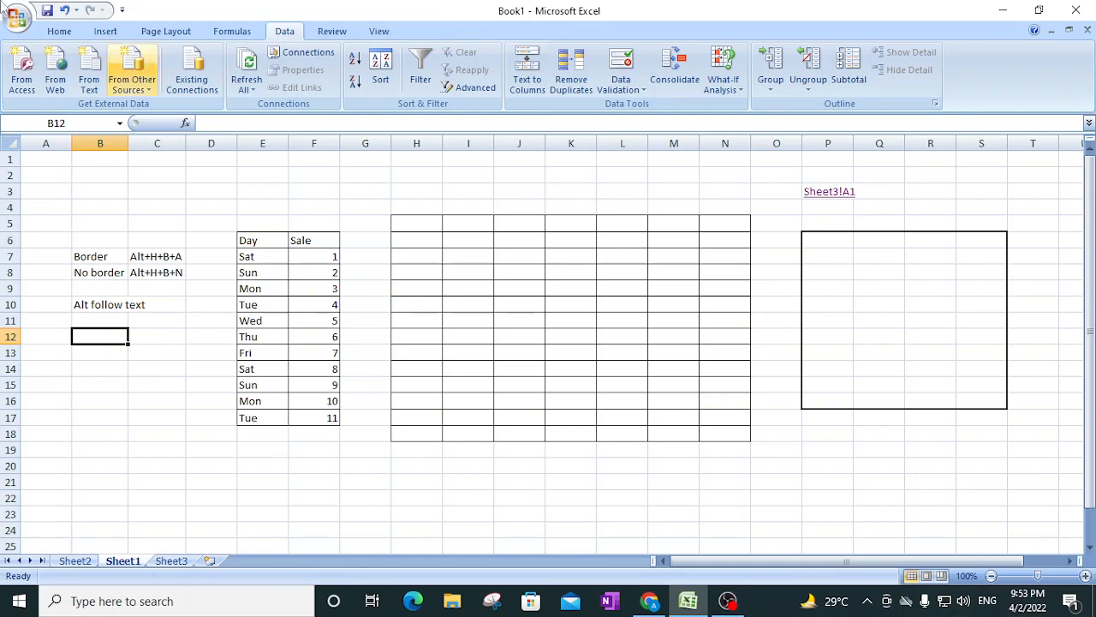
# - Enter the title "Excel exampler" in cell I2 with the range I2:L2 selected
pyautogui.click(59, 31)
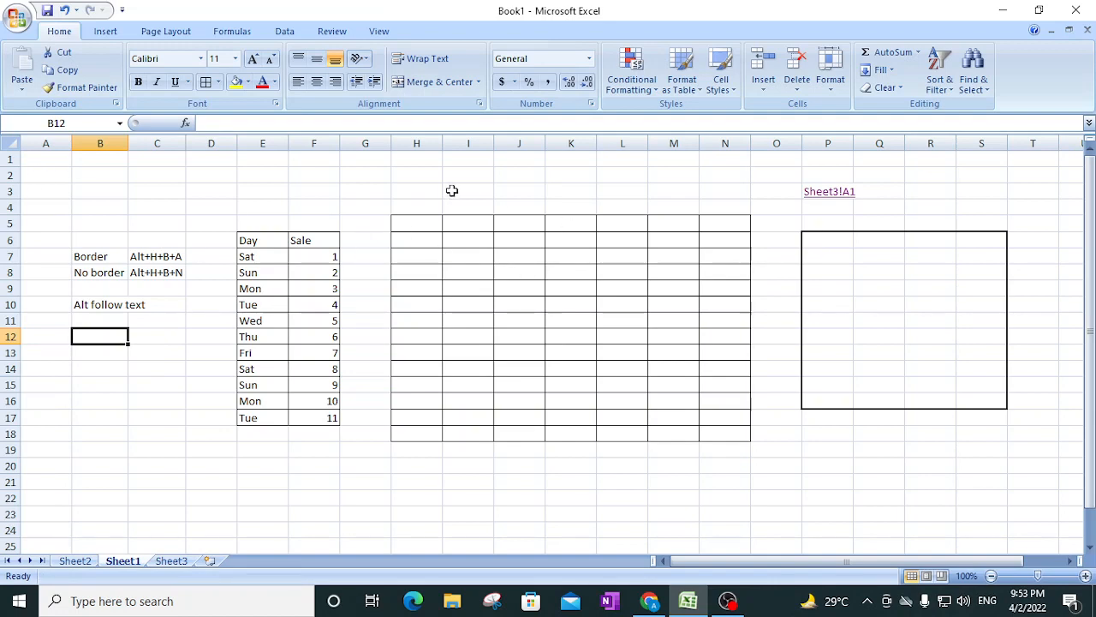
pyautogui.moveTo(466, 175); pyautogui.dragTo(629, 178)
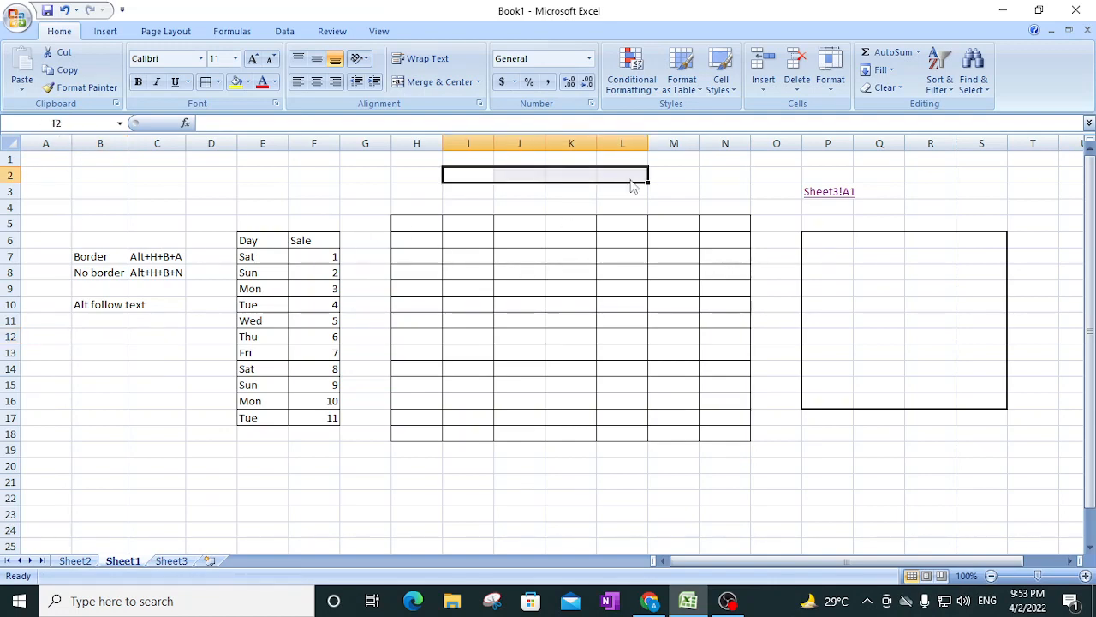
pyautogui.write('Excel e')
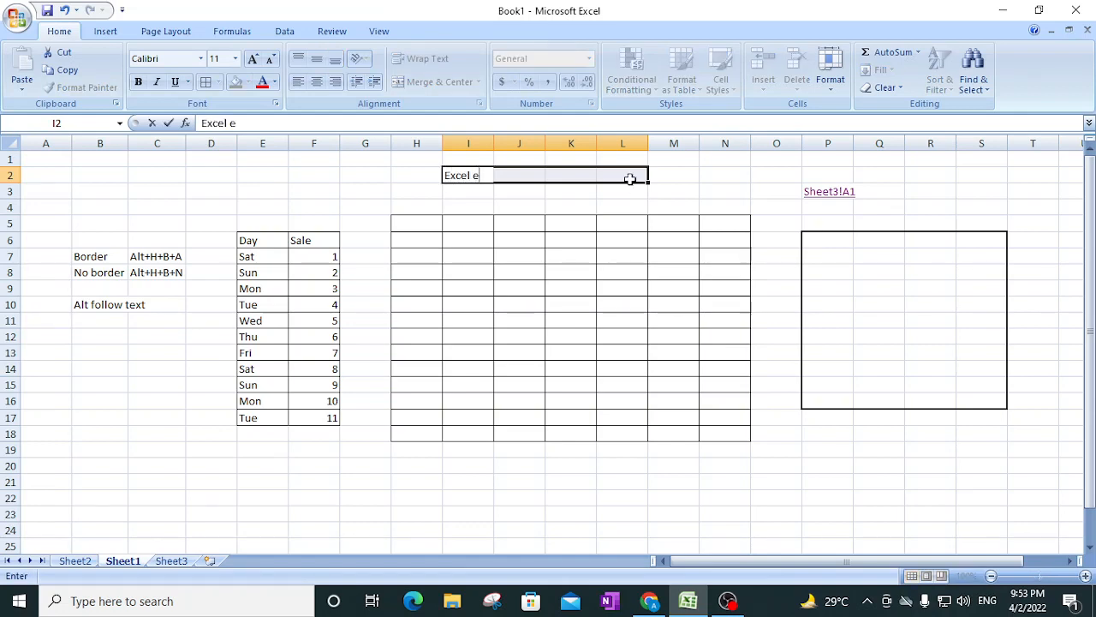
pyautogui.write('xampler')
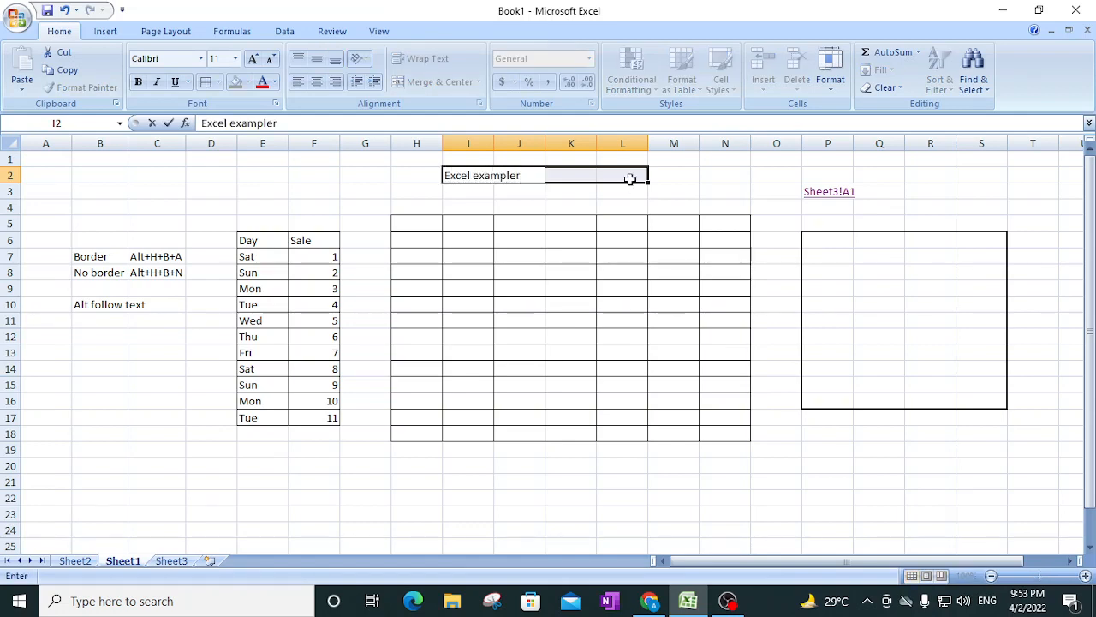
pyautogui.press('Return')
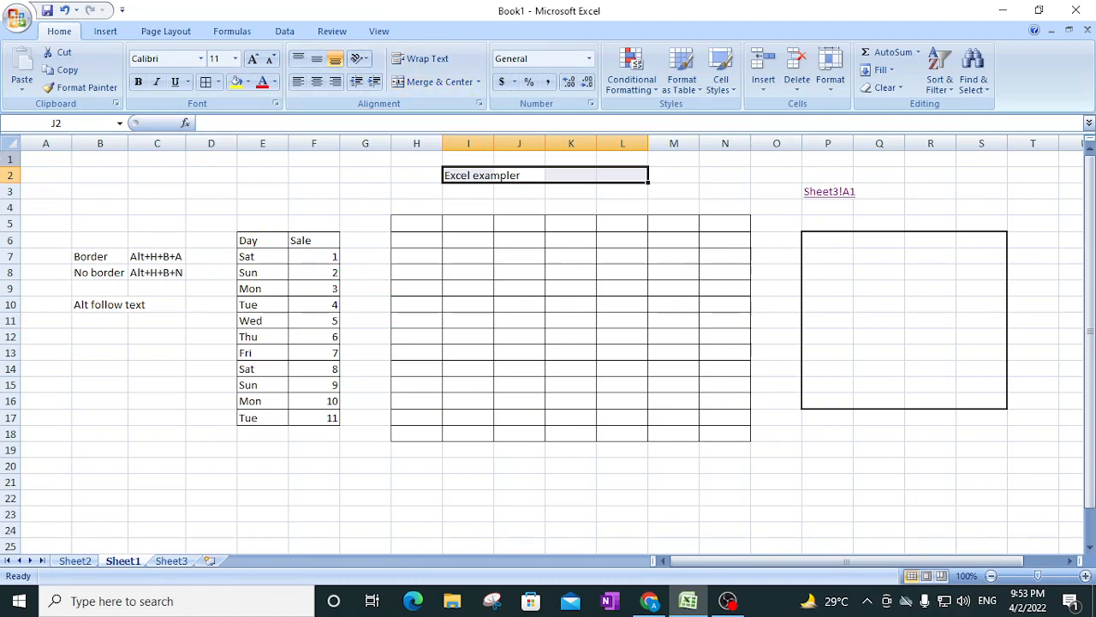
# - Merge and center the title across I2:L2, reaching the merge options through the keyboard access sequence, and select the merged cell
pyautogui.press('alt')
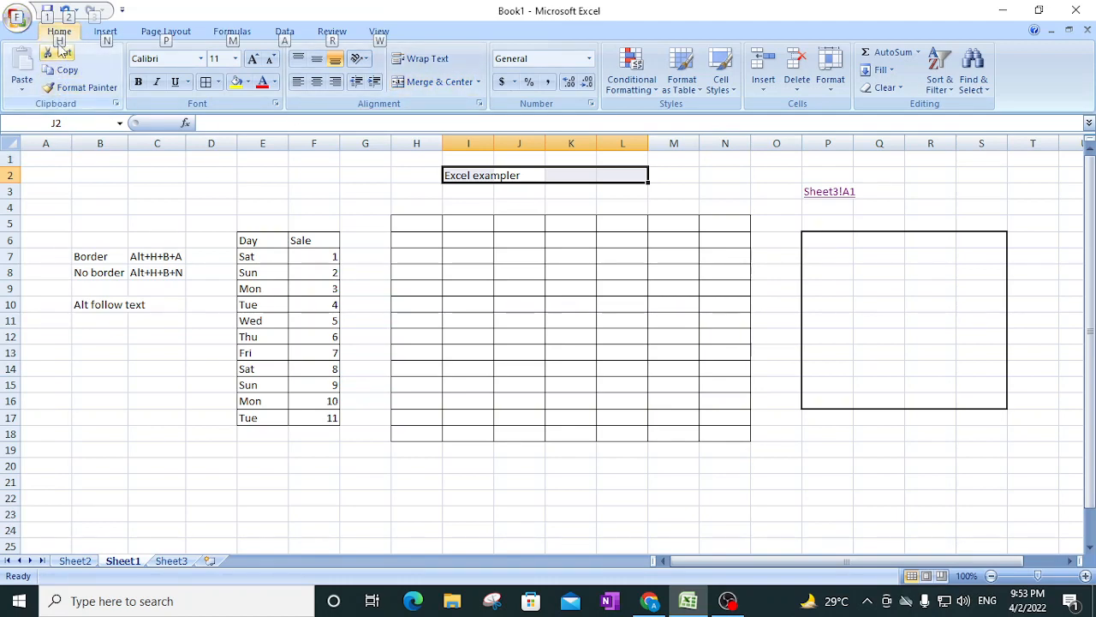
pyautogui.press('h')
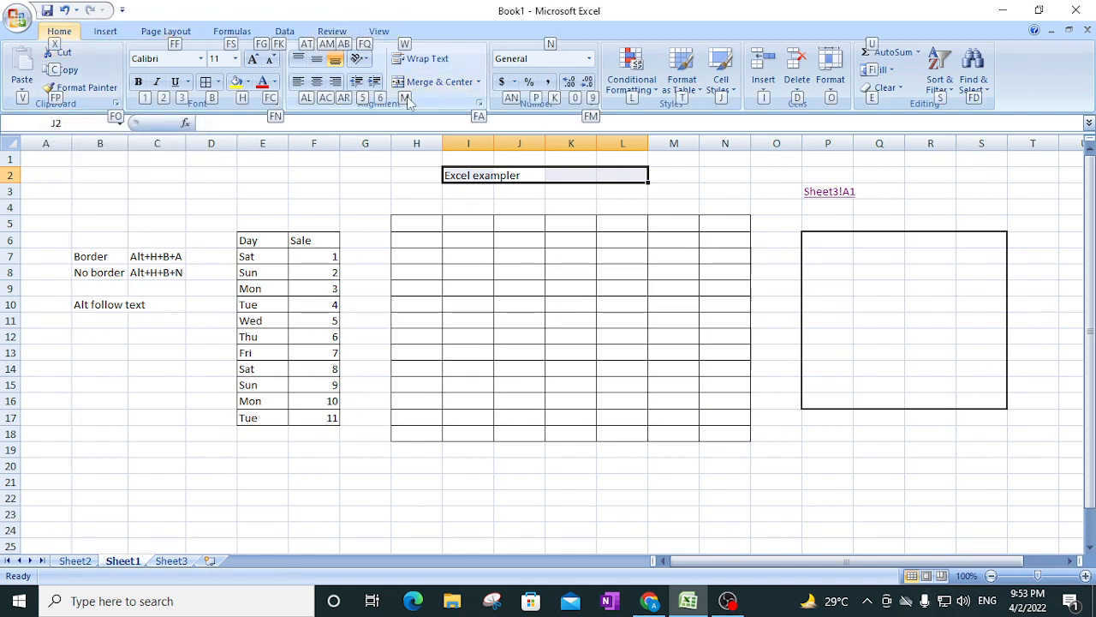
pyautogui.press('m')
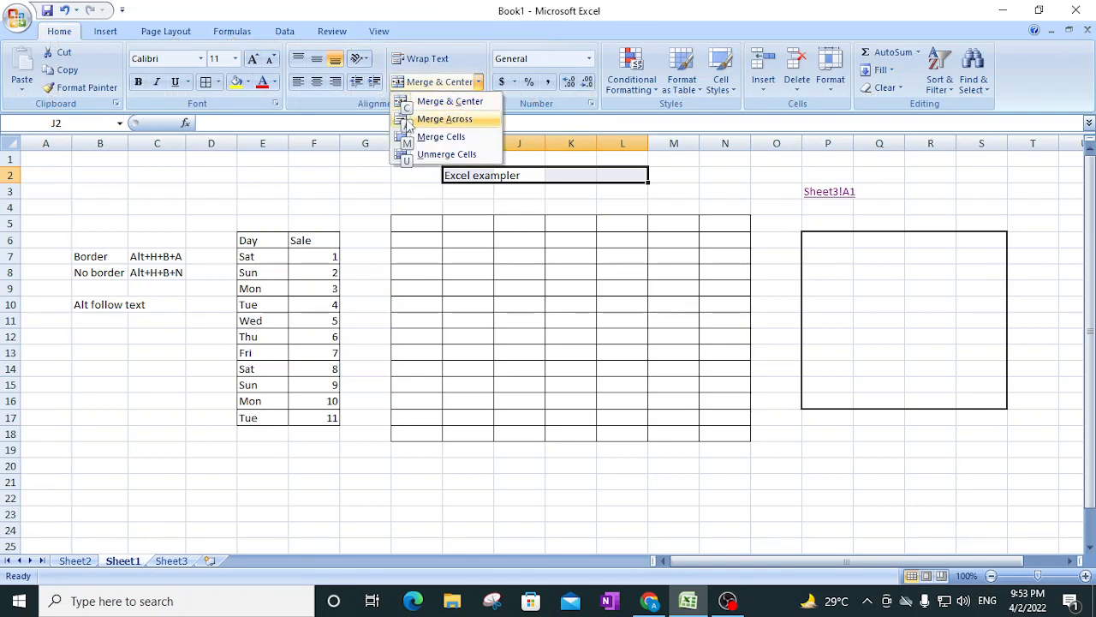
pyautogui.click(450, 101)
pyautogui.click(686, 185)
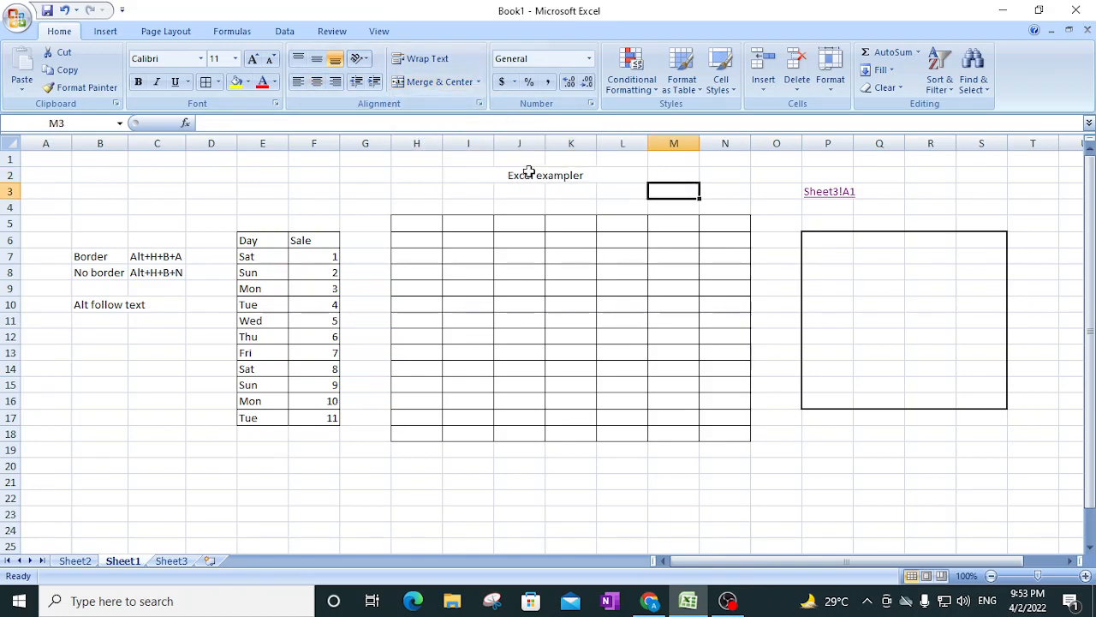
pyautogui.click(530, 173)
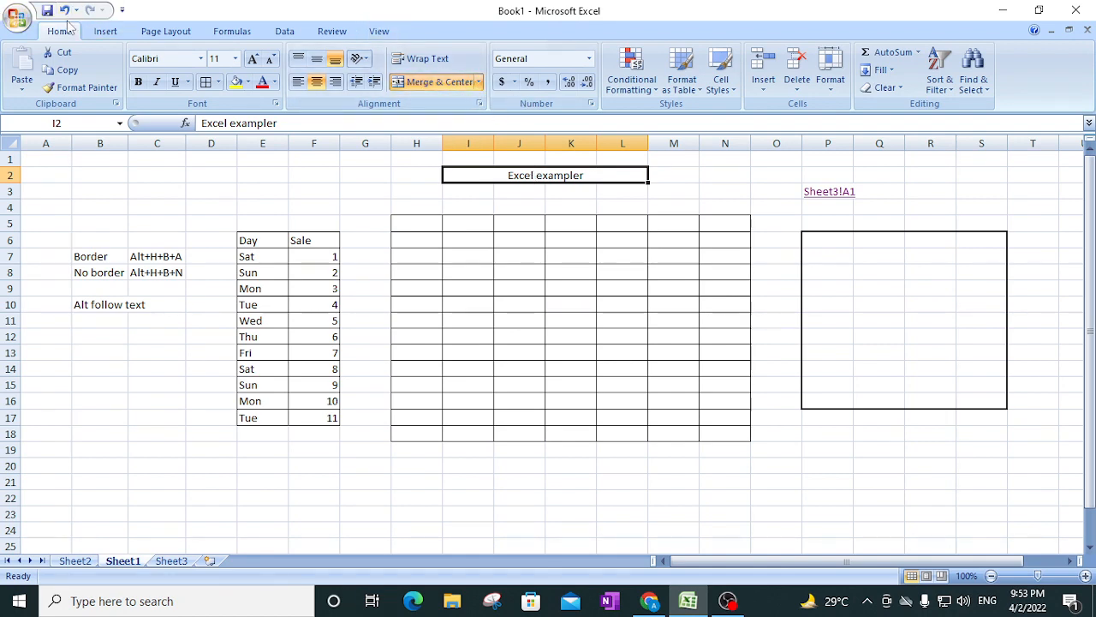
# - View the Logical functions through the keyboard access sequence, open and cancel the Insert Function dialog, and select cell C11
pyautogui.press('alt')
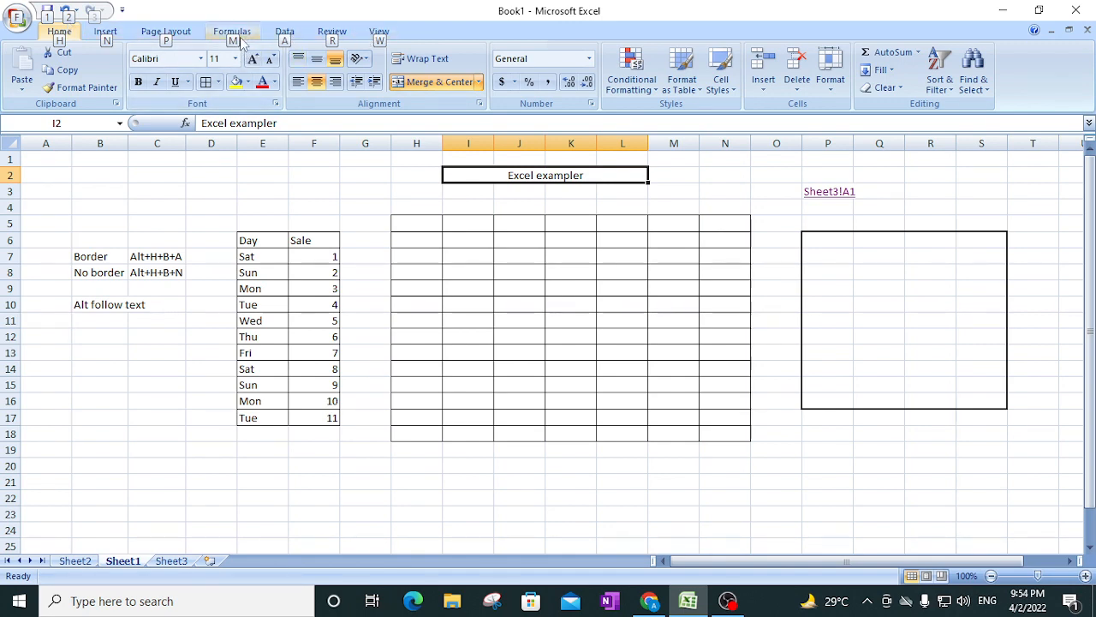
pyautogui.press('m')
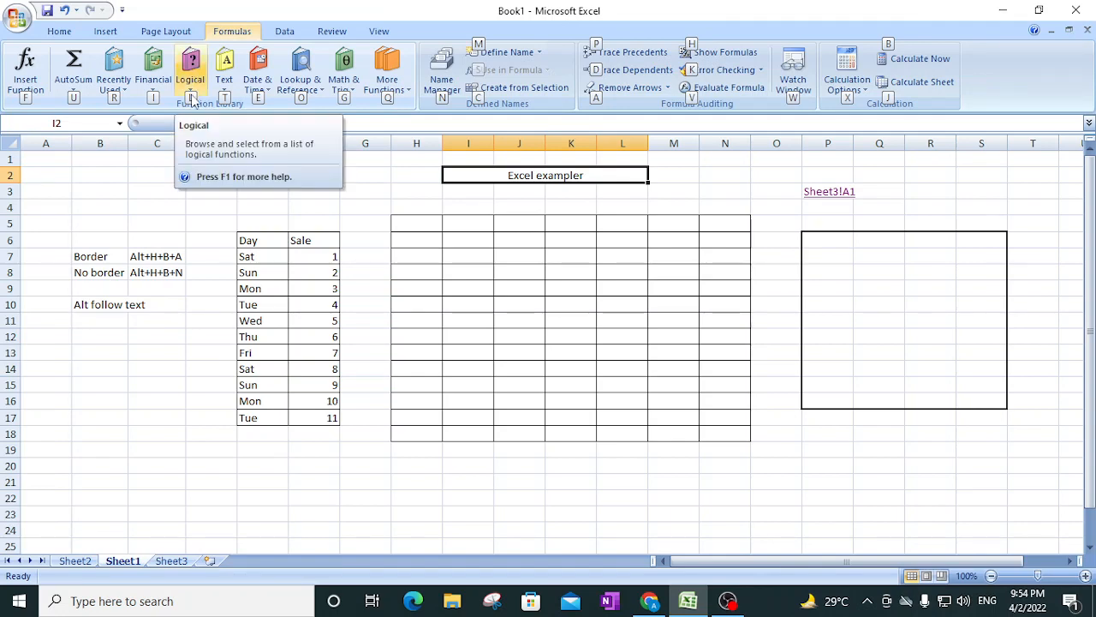
pyautogui.press('i')
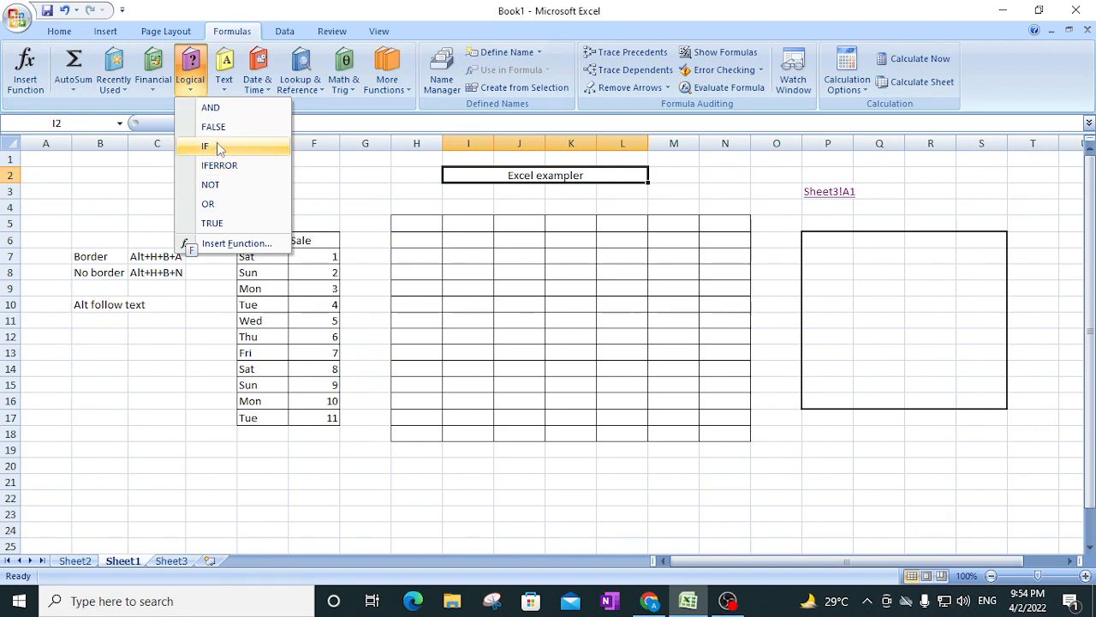
pyautogui.click(227, 244)
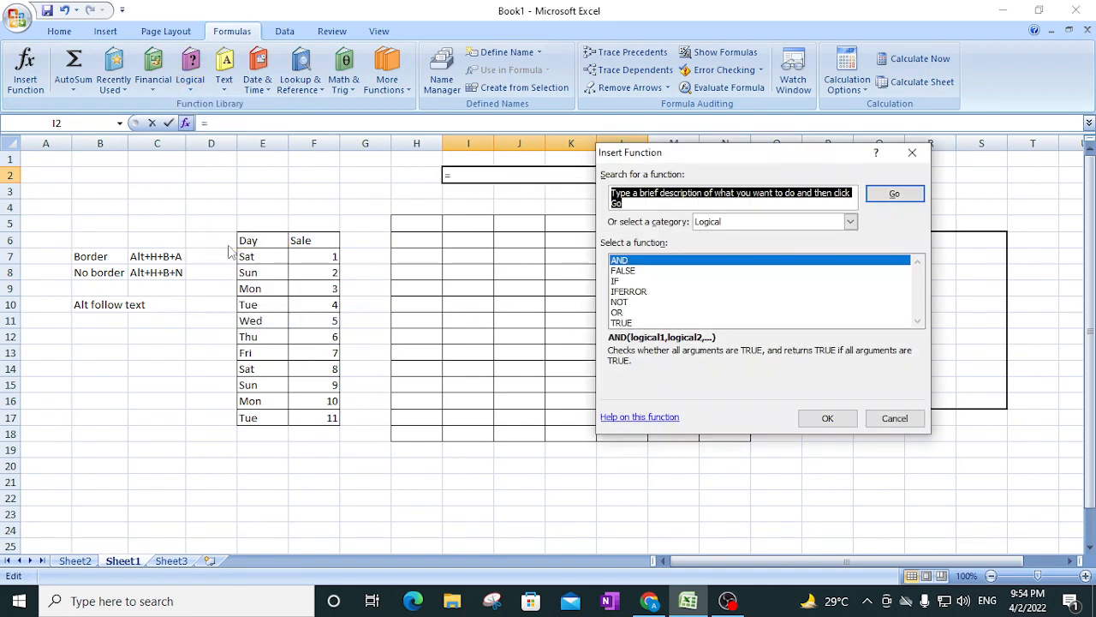
pyautogui.click(912, 153)
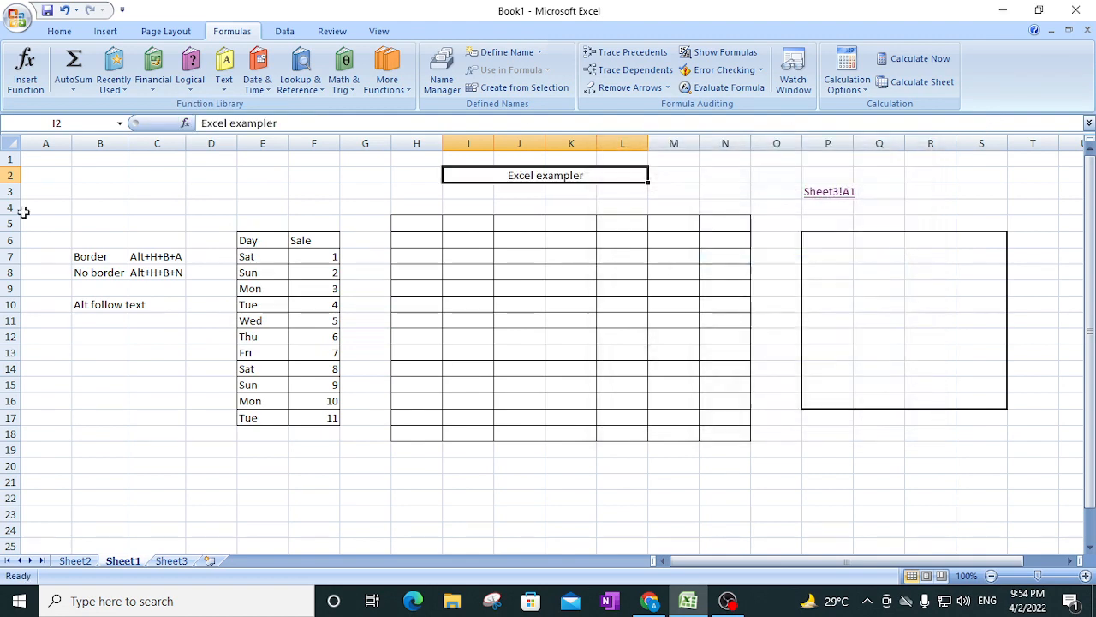
pyautogui.click(173, 324)
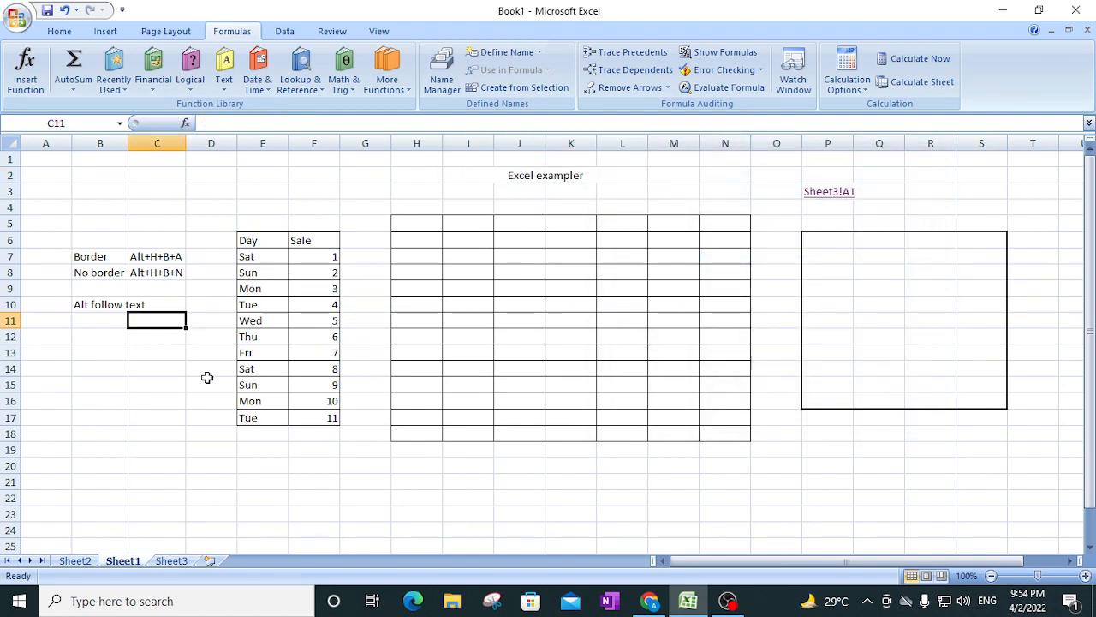
# - Autofit the width of column B to its longest entry
pyautogui.press('alt')
pyautogui.press('h')
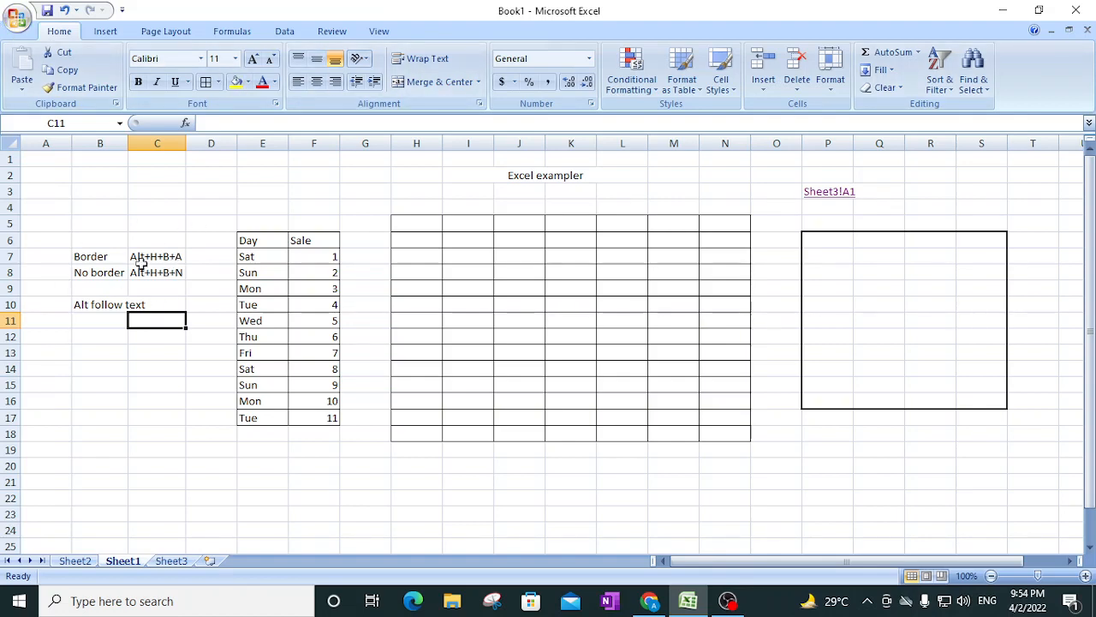
pyautogui.doubleClick(128, 143)
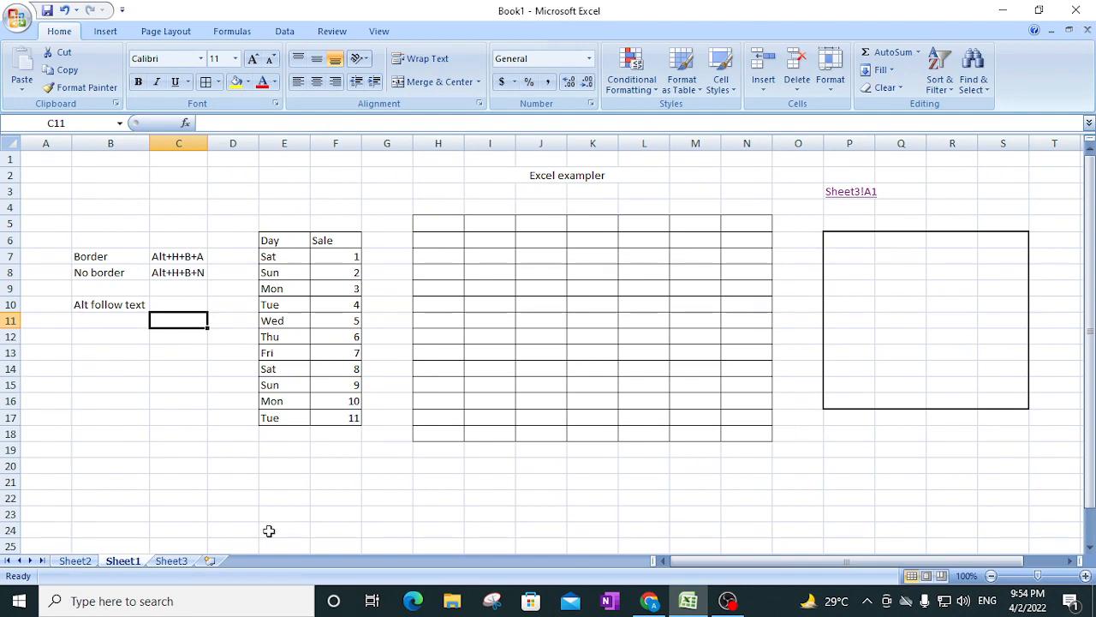
pyautogui.press('alt')
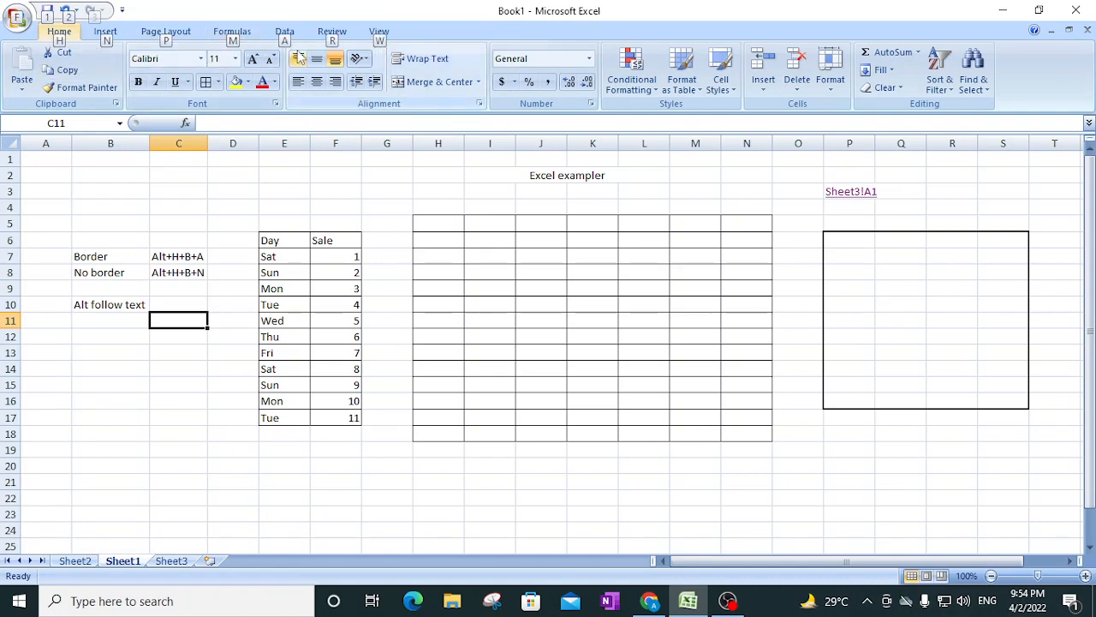
pyautogui.click(233, 32)
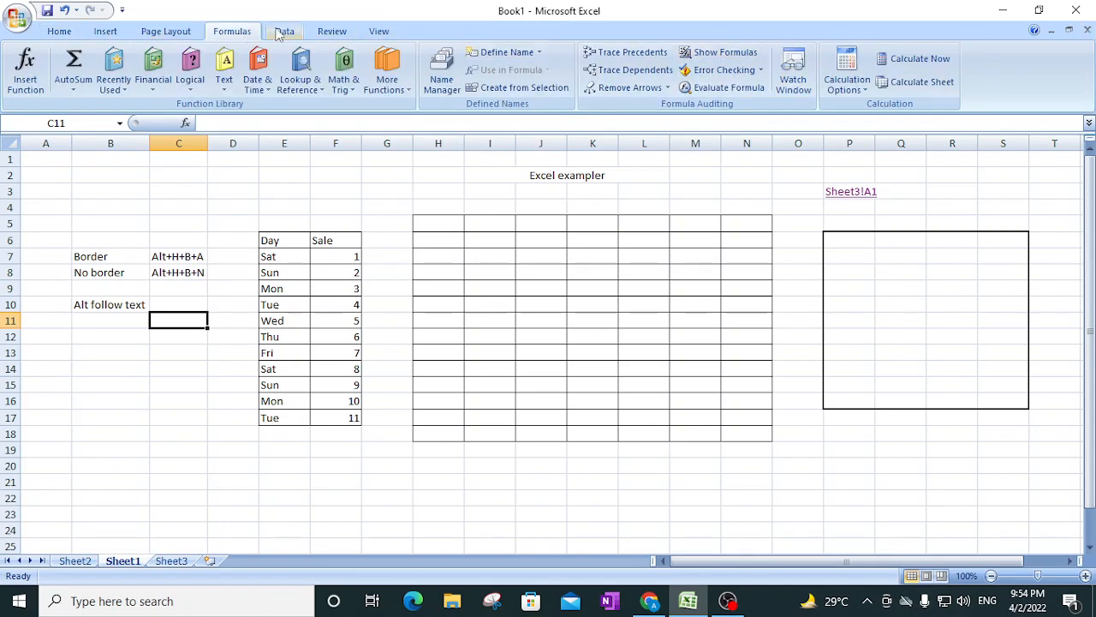
pyautogui.scroll(-1, 695, 69)
pyautogui.click(334, 35)
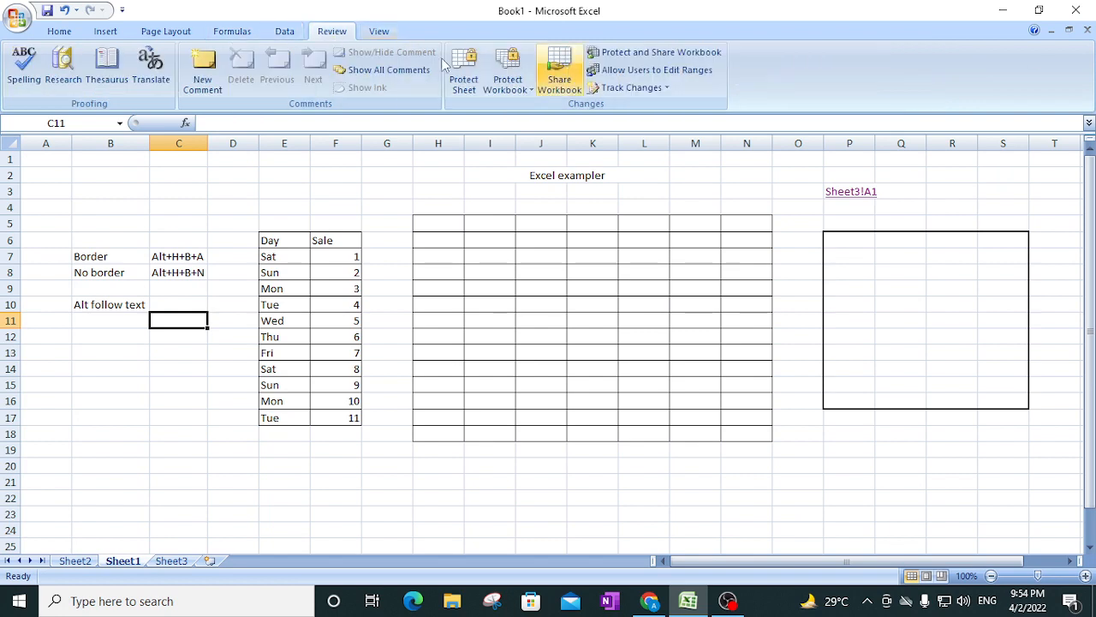
pyautogui.click(376, 32)
pyautogui.click(163, 33)
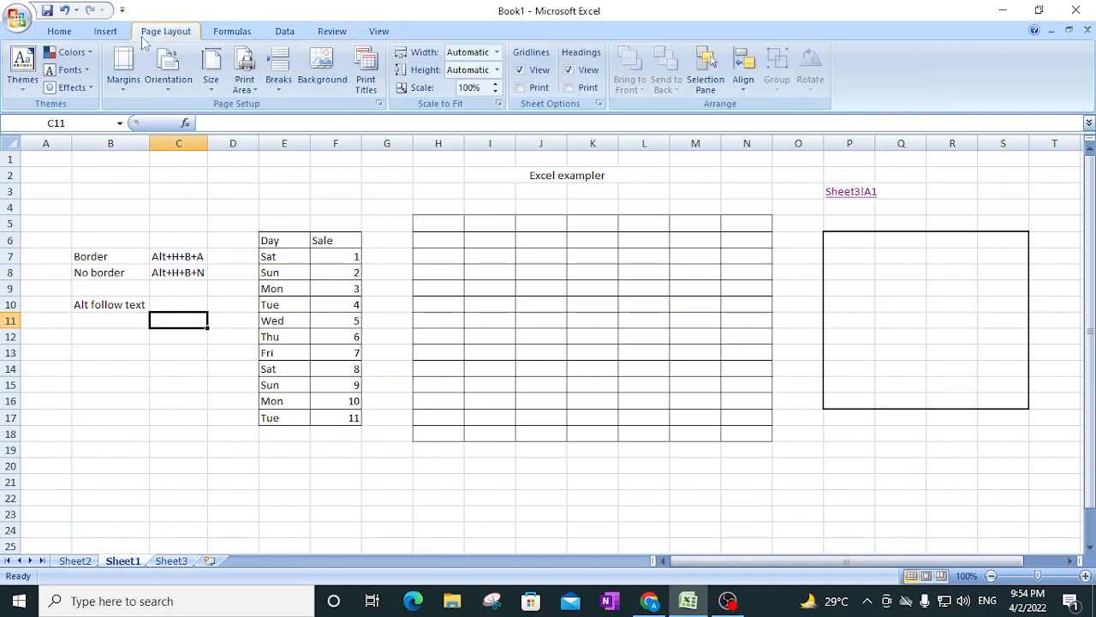
pyautogui.click(113, 34)
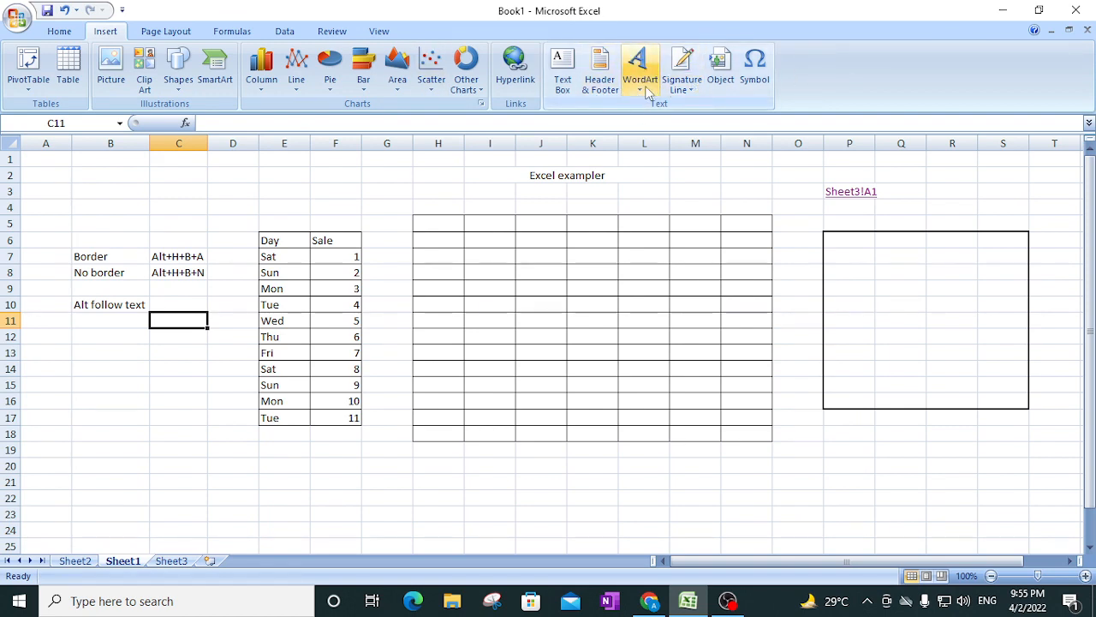
pyautogui.click(60, 33)
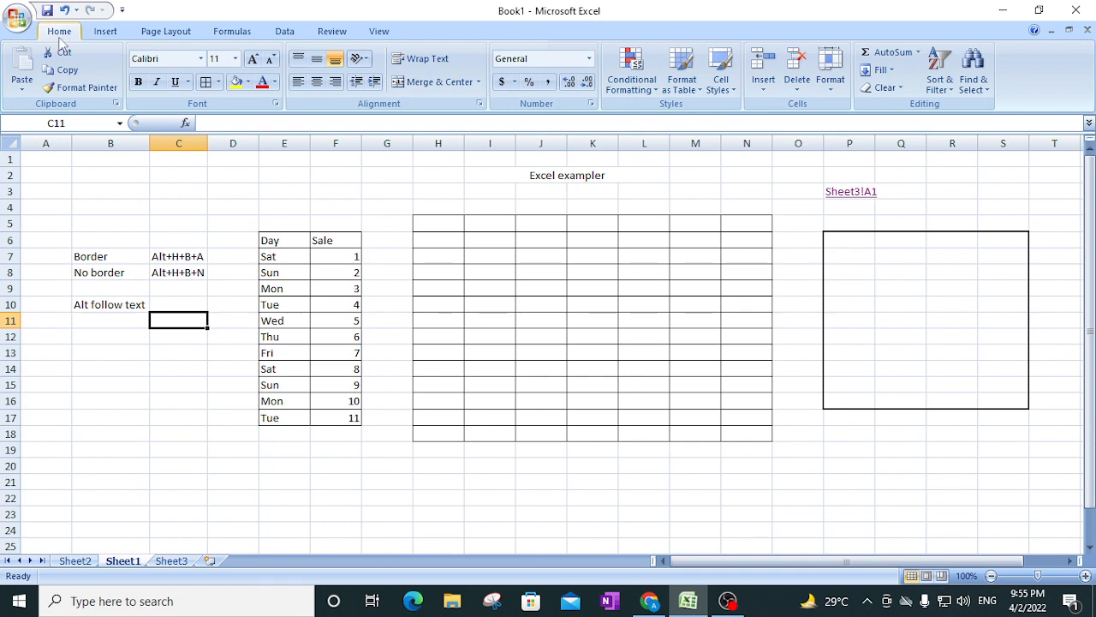
# - Insert a WordArt object in the first gallery style through the keyboard access sequence, keeping the placeholder text
pyautogui.press('alt')
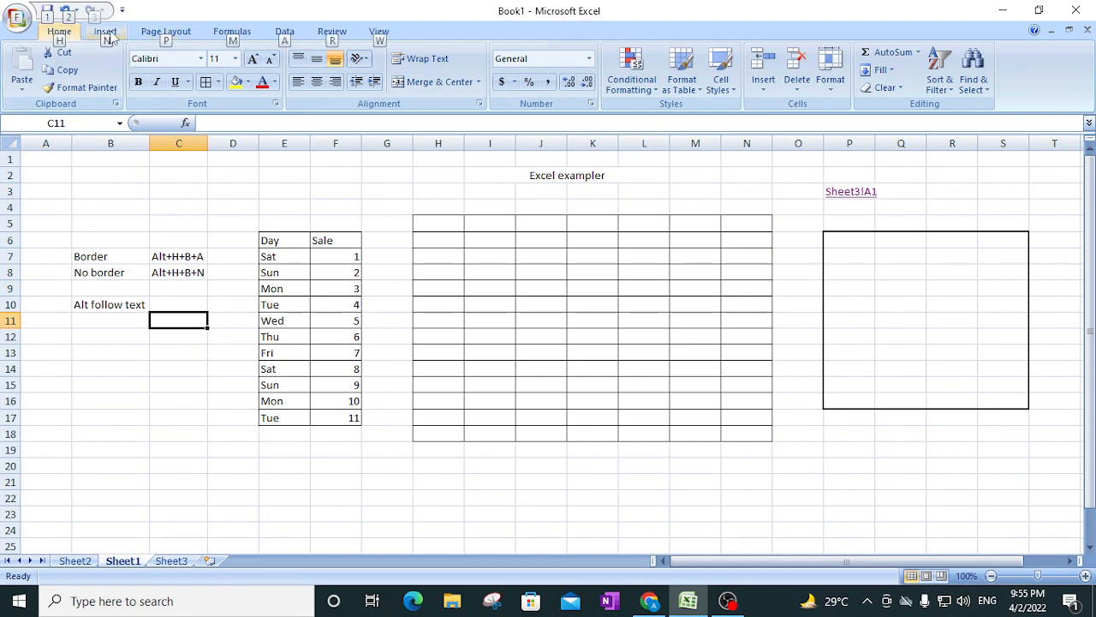
pyautogui.press('n')
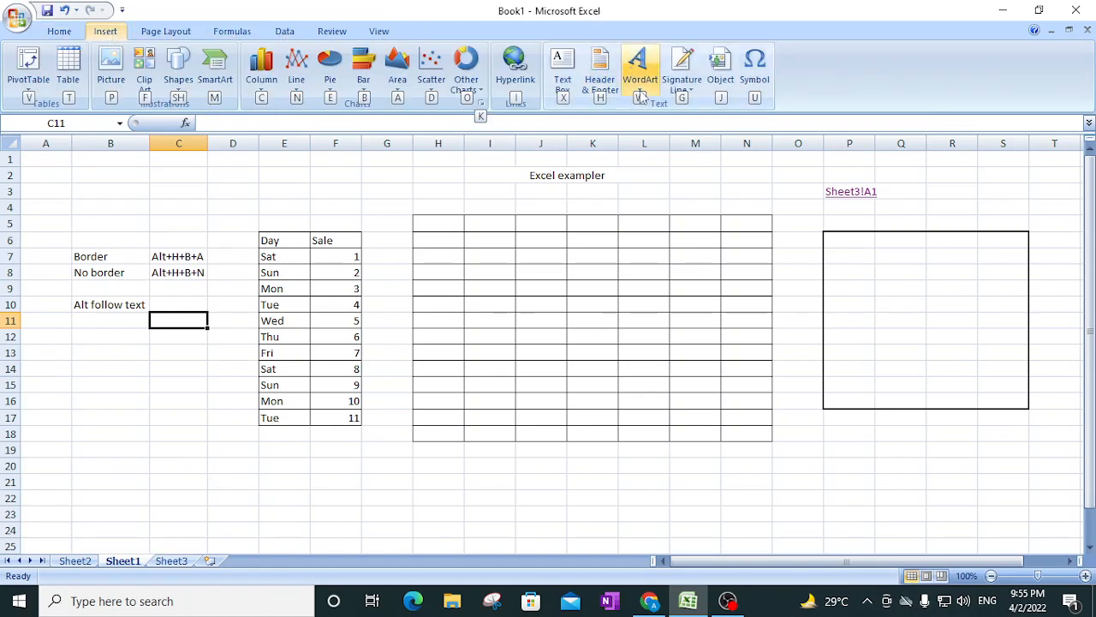
pyautogui.press('w')
pyautogui.press('Return')
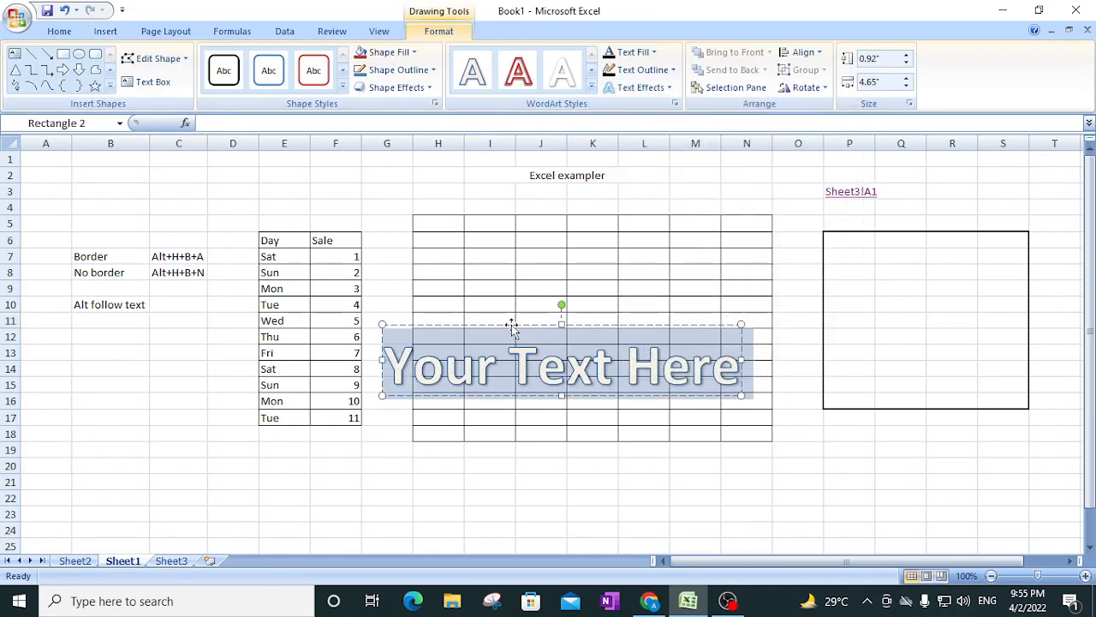
# - Move the WordArt text below the bordered grid to about rows 20 to 23, and deselect it by selecting cell O20
pyautogui.moveTo(511, 326); pyautogui.dragTo(512, 425)
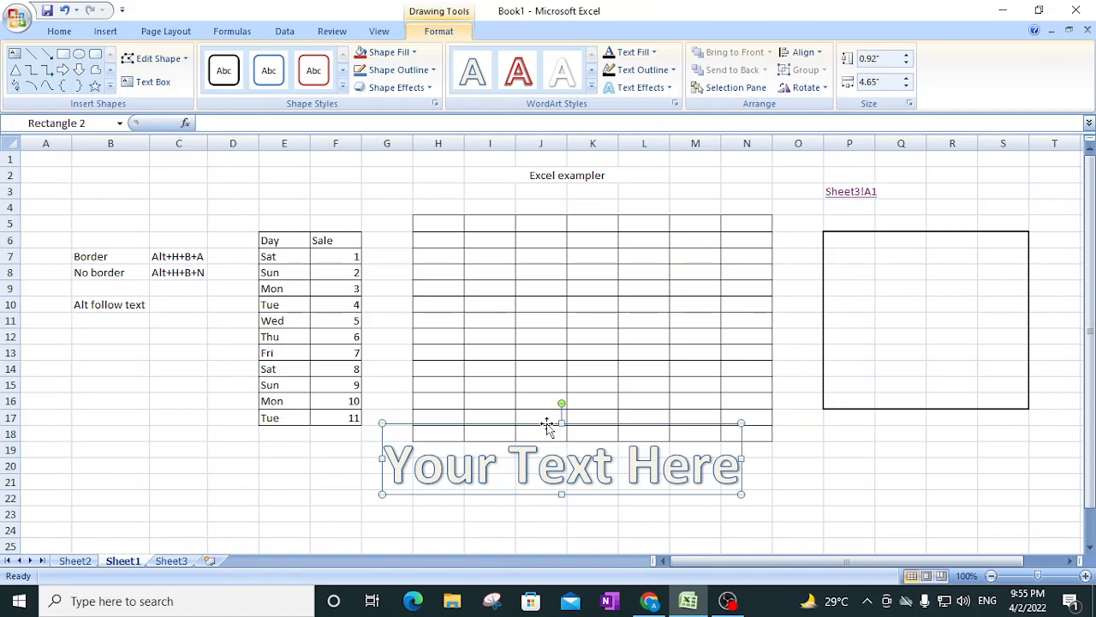
pyautogui.click(68, 32)
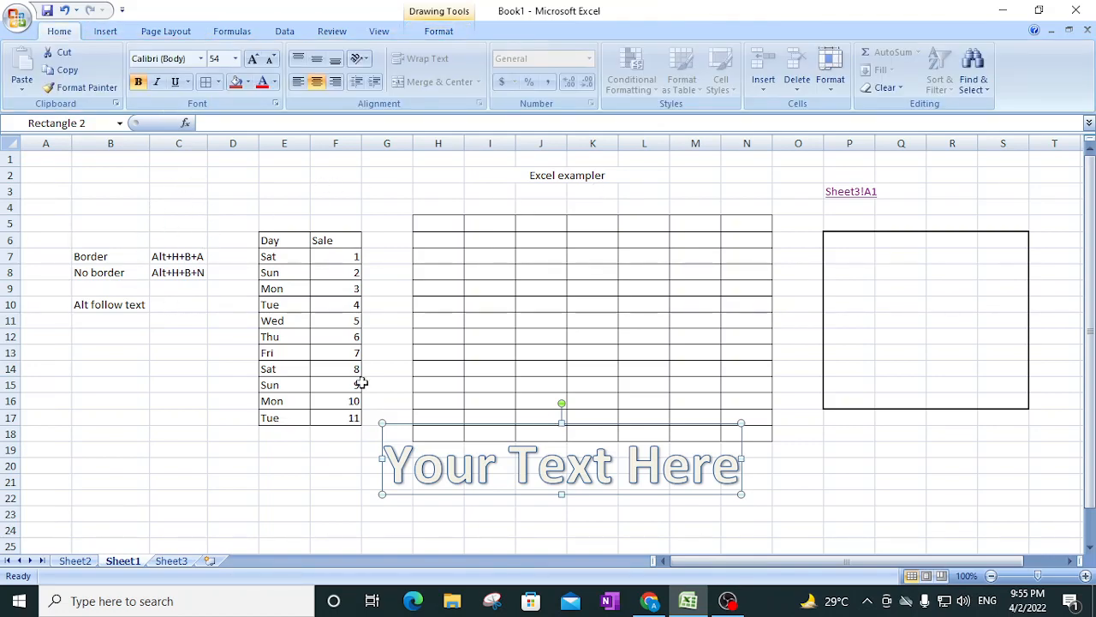
pyautogui.moveTo(456, 428); pyautogui.dragTo(457, 460)
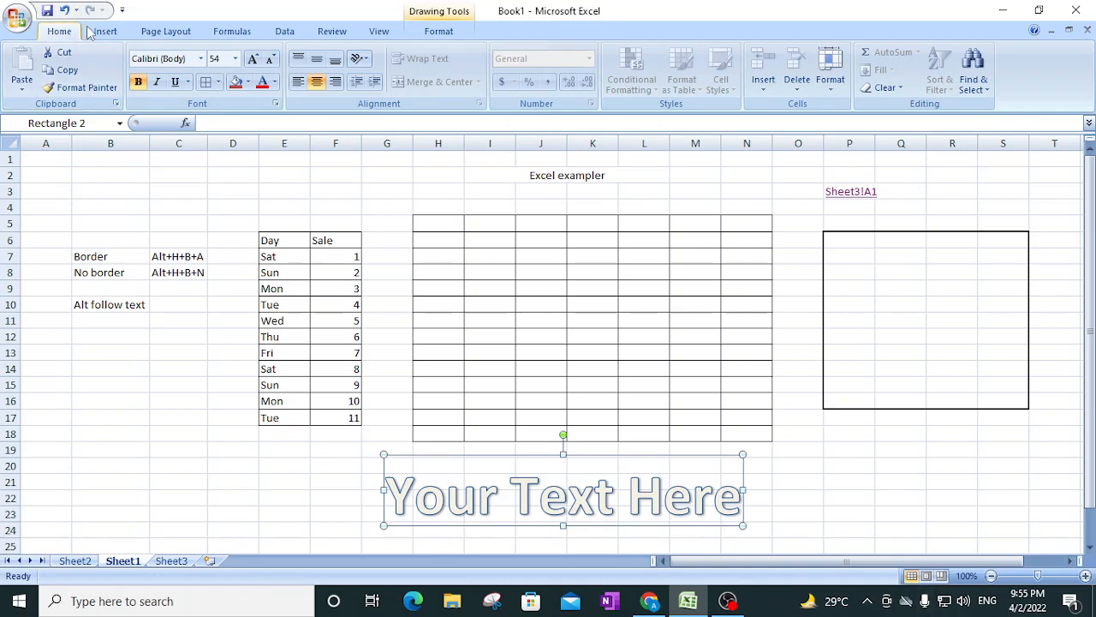
pyautogui.click(96, 32)
pyautogui.click(809, 463)
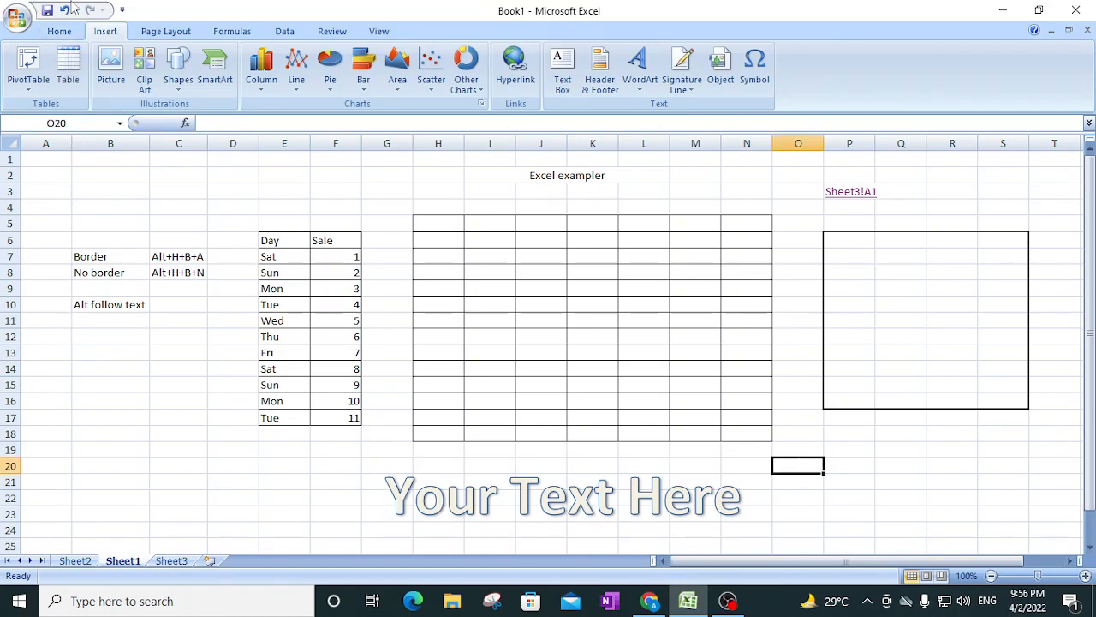
# - Select cell B10, display the access letters for the data commands, and select the WordArt text below the grid
pyautogui.click(78, 306)
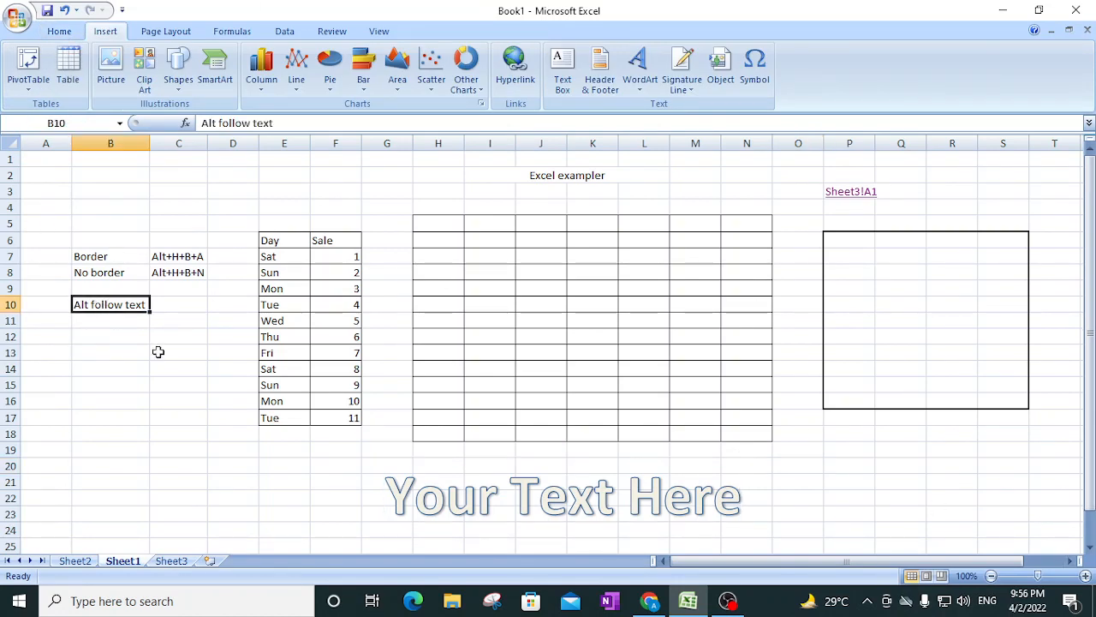
pyautogui.press('alt')
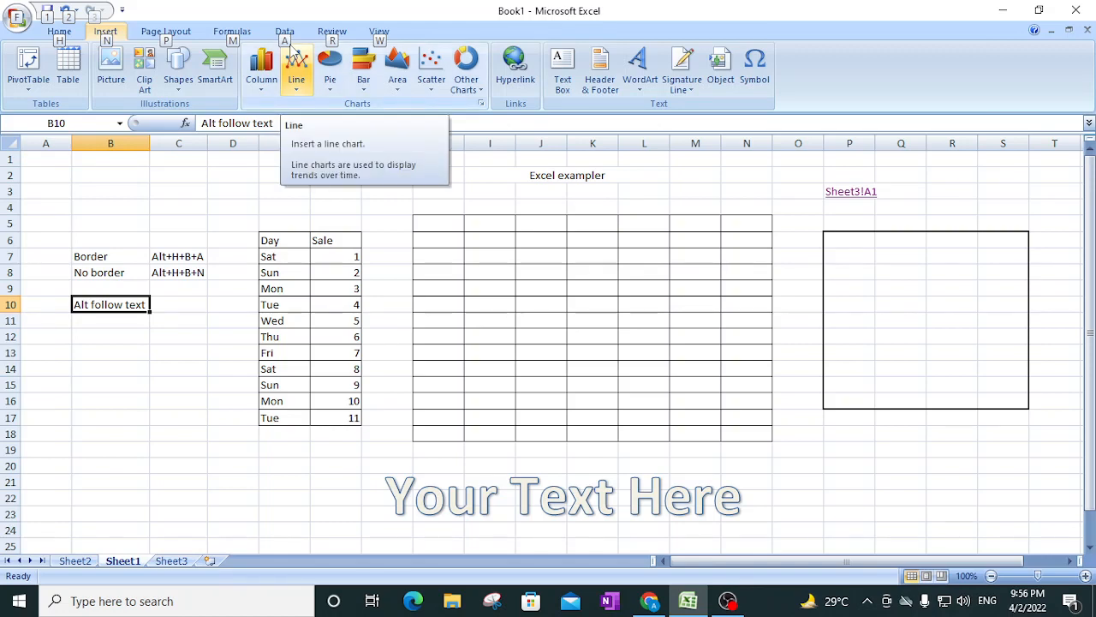
pyautogui.press('a')
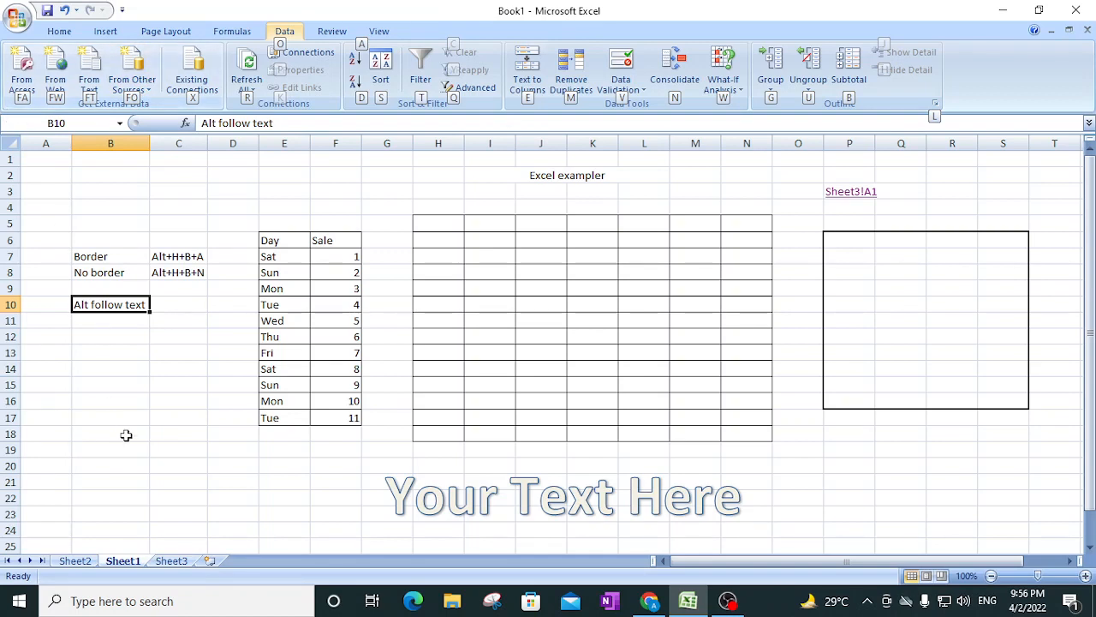
pyautogui.click(568, 476)
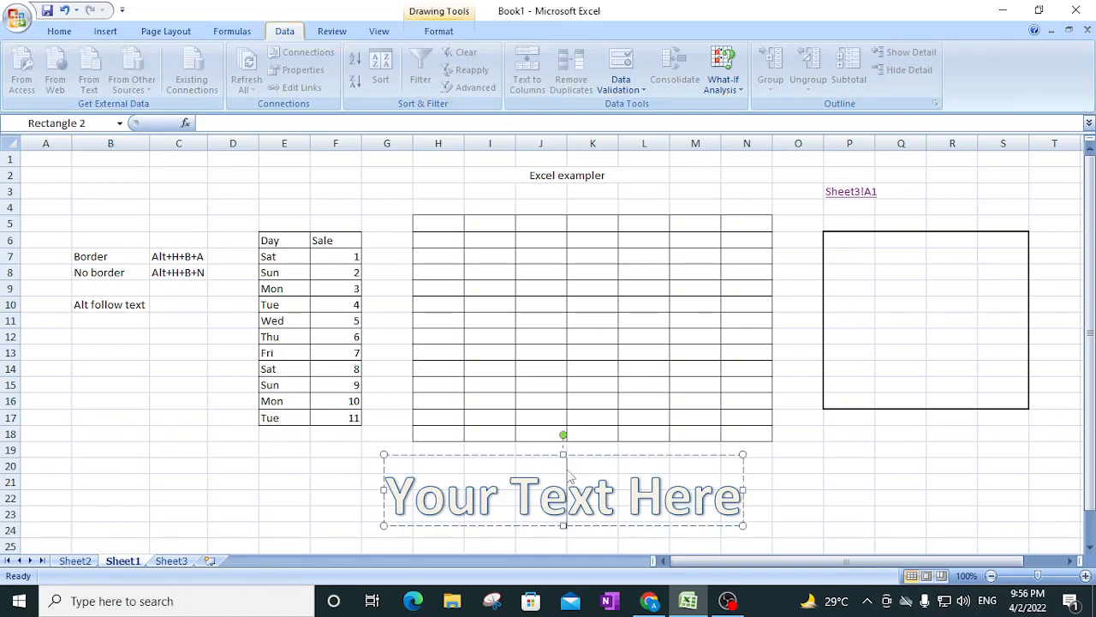